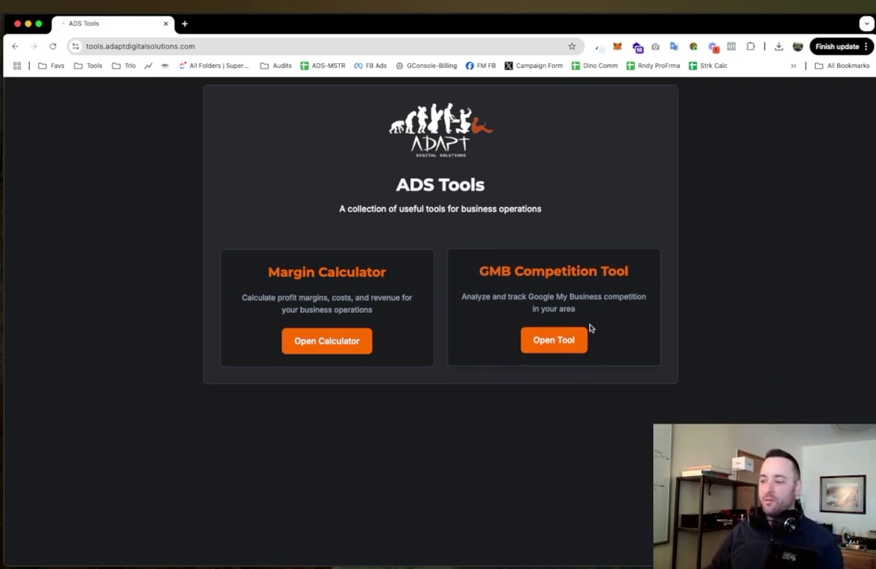
- Launch the GMB Competition Tool from the ADS Tools home page
left_click(556, 341)
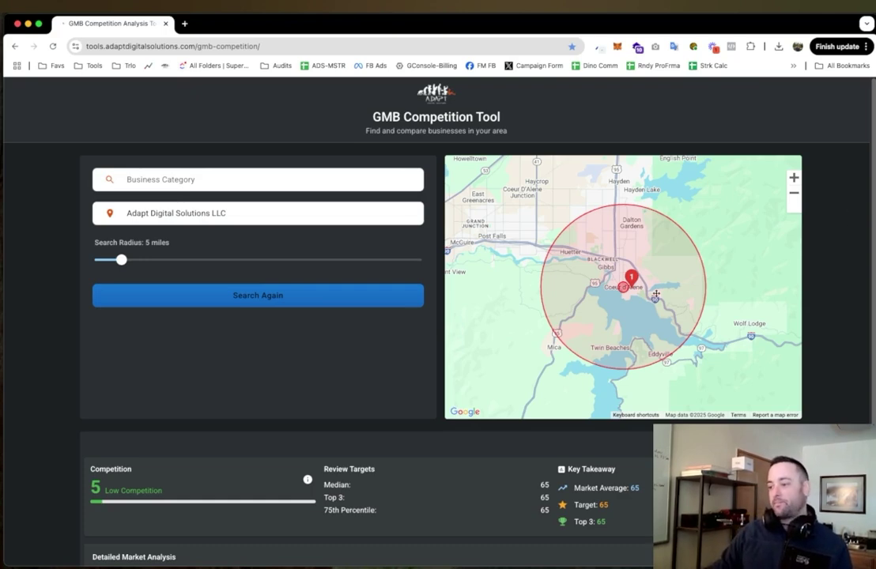
- Move the search centre north of Coeur d'Alene toward Hayden, ID
triple_click(165, 215)
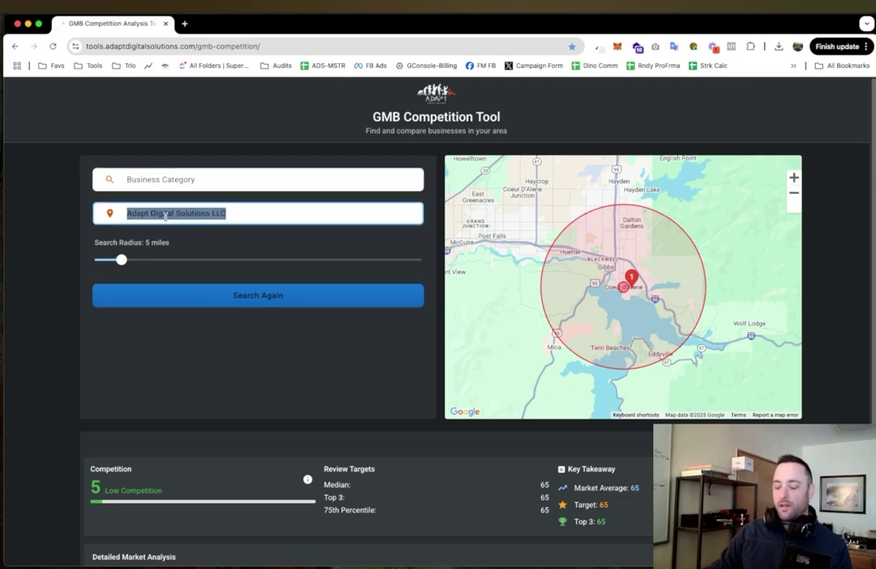
left_click_drag(680, 225, 661, 299)
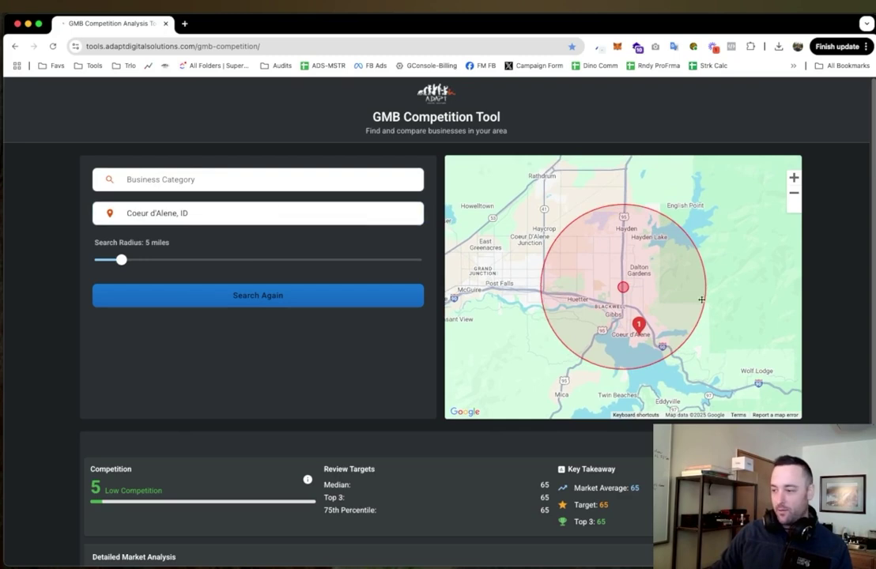
left_click_drag(745, 272, 683, 306)
- Run a 'remodeler' search within a 6-mile radius centred on Hayden, ID
left_click(168, 176)
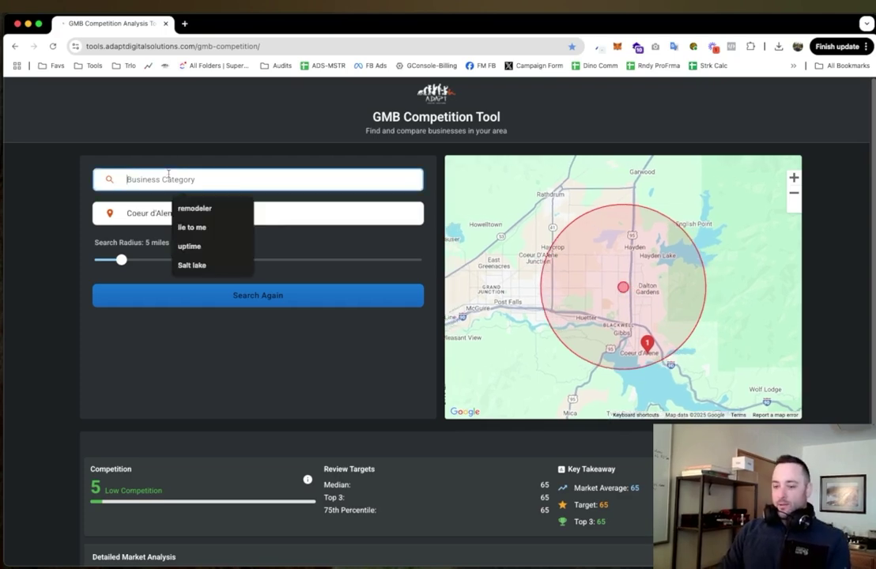
type("remodeler")
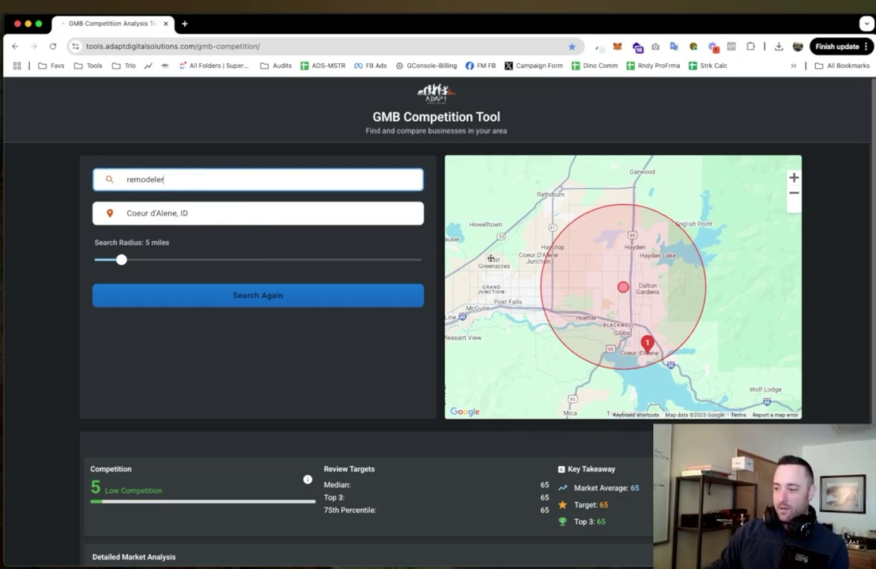
left_click(530, 309)
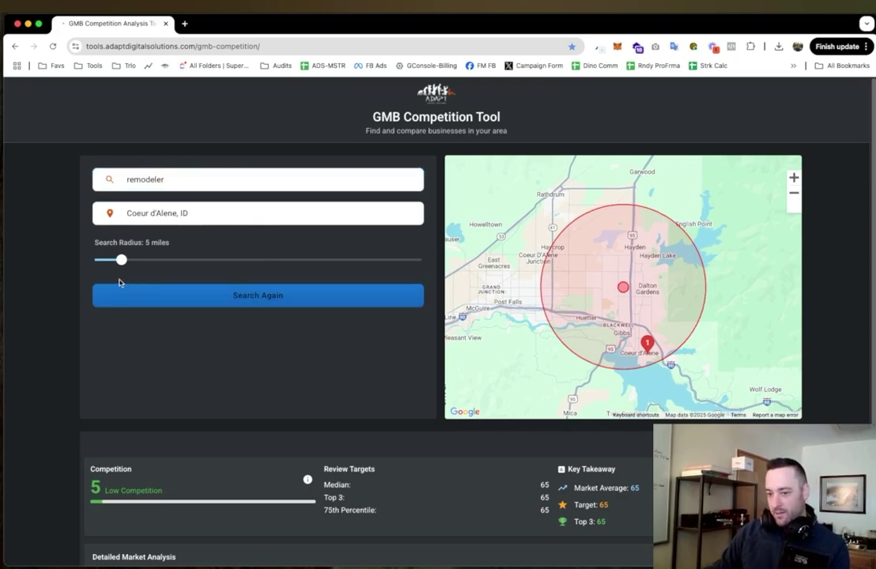
left_click_drag(121, 261, 130, 264)
mouse_move(638, 289)
left_mouse_down()
mouse_move(653, 312)
mouse_move(601, 320)
mouse_move(662, 306)
mouse_move(657, 279)
mouse_move(636, 283)
mouse_move(640, 299)
mouse_move(628, 282)
left_mouse_up()
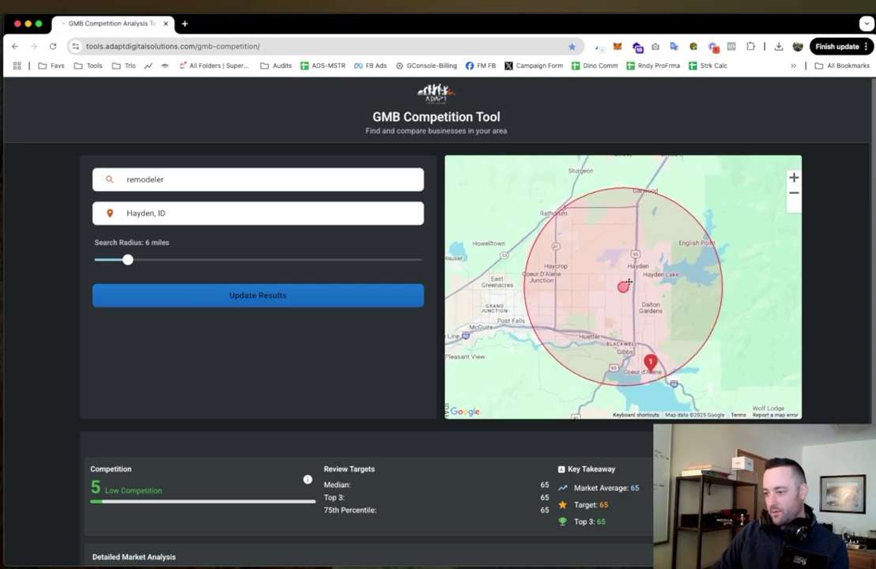
left_click(273, 297)
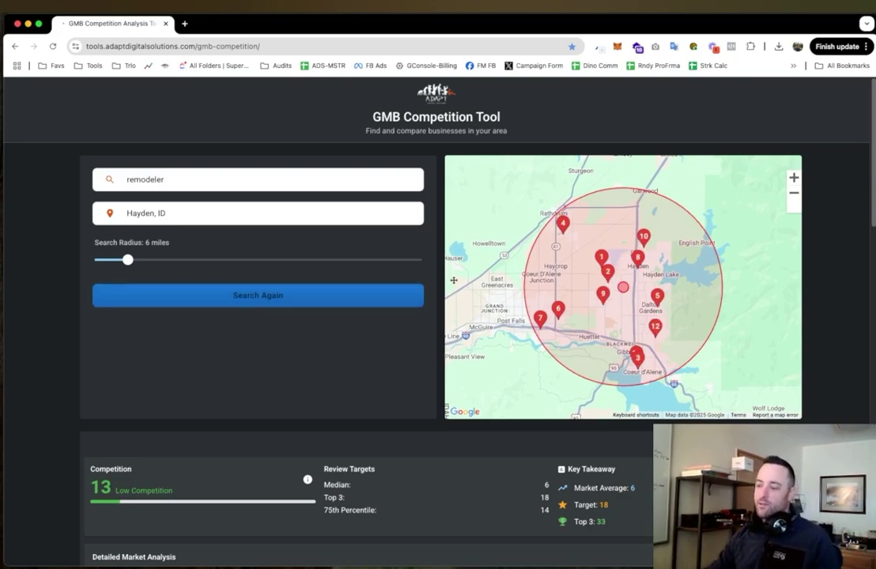
- Inspect competitor details in the map's business info windows
left_click(646, 240)
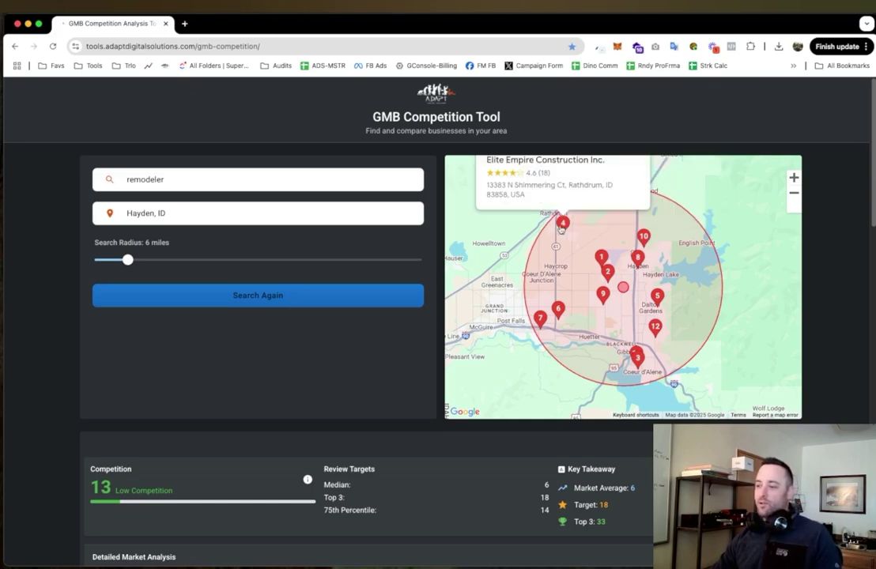
mouse_move(602, 260)
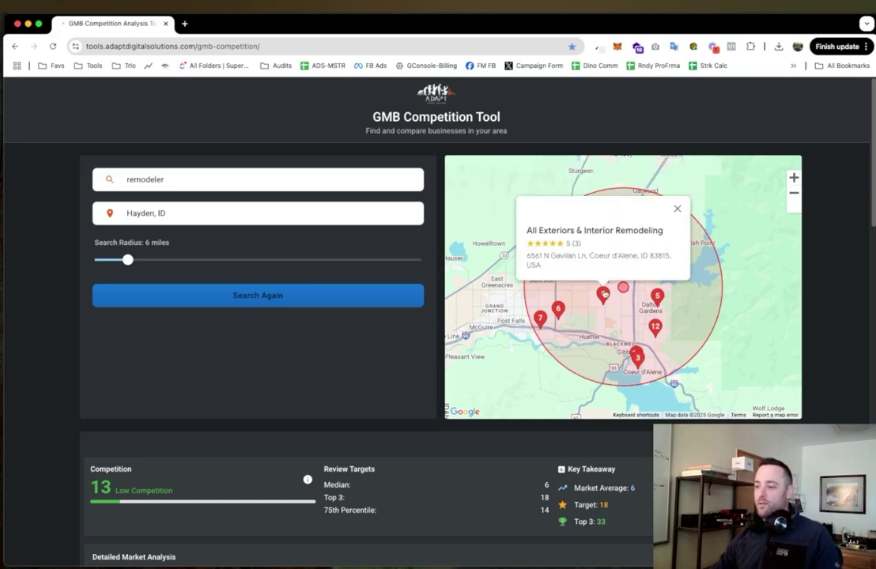
mouse_move(545, 323)
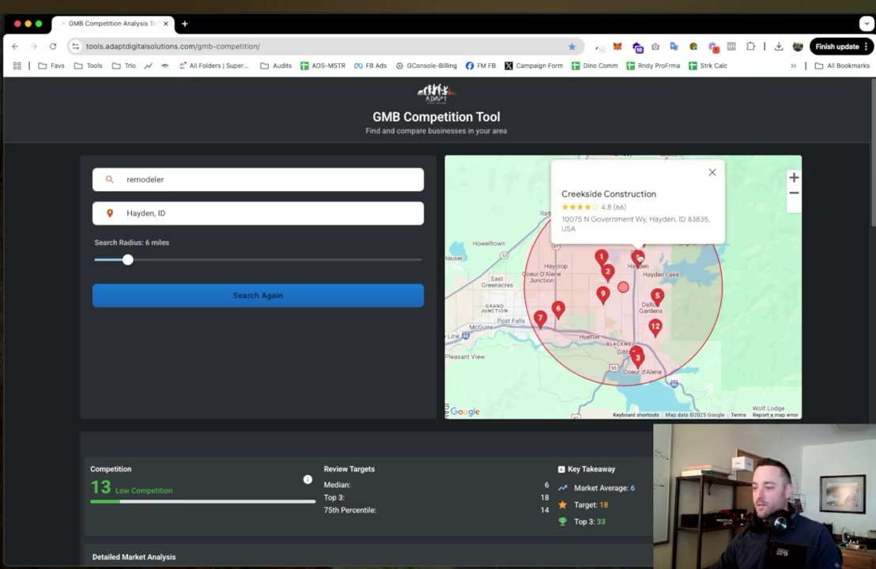
mouse_move(657, 334)
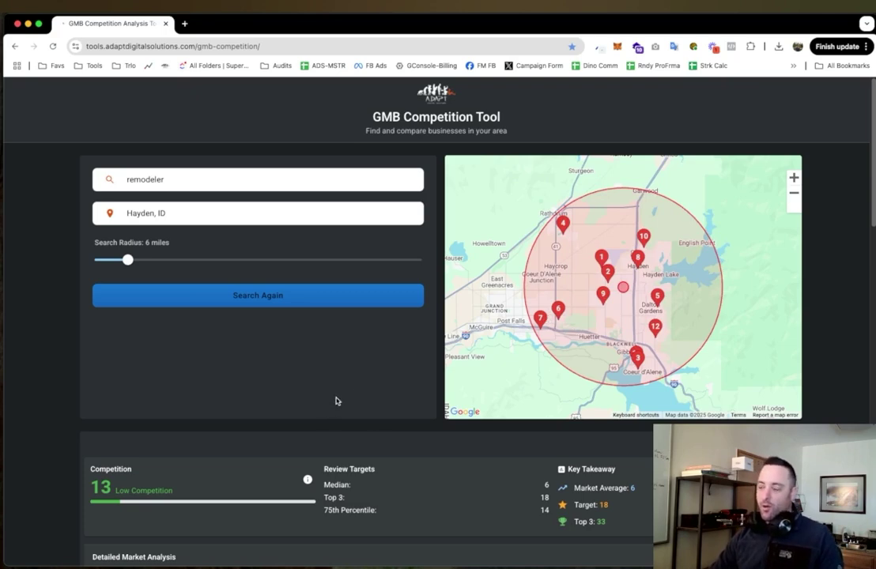
- Highlight the Key Takeaway figures Market Average: 6 and Target: 18
scroll(855, 313, "down", 2)
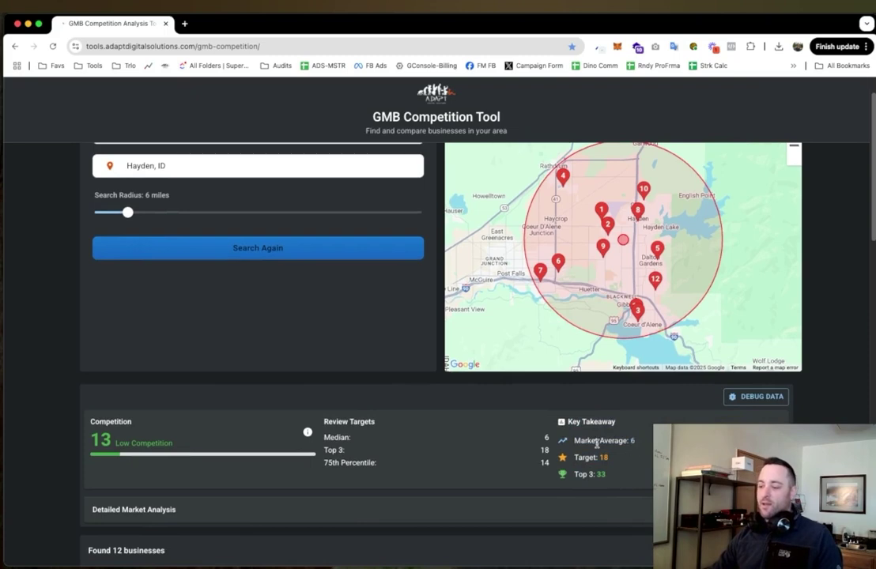
left_click_drag(571, 442, 645, 446)
left_click(642, 445)
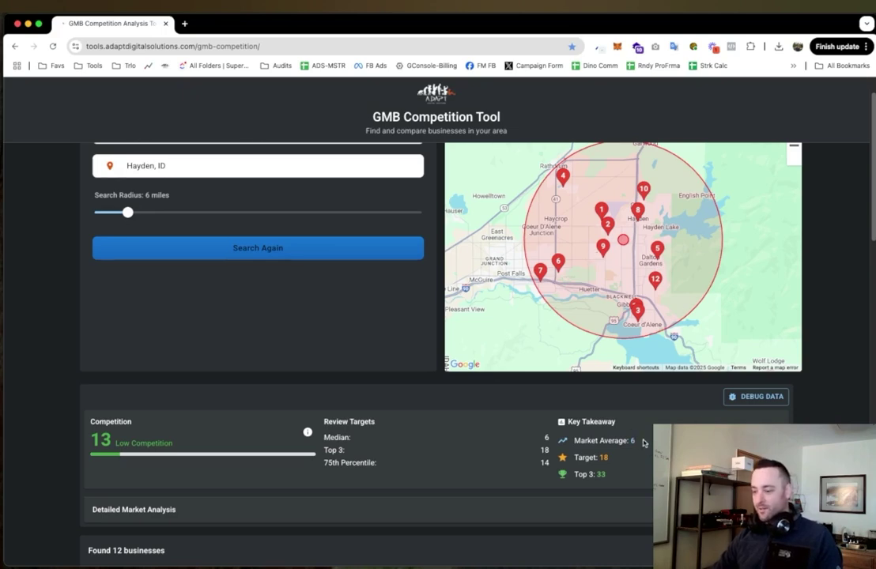
left_click_drag(643, 444, 573, 441)
left_click(620, 456)
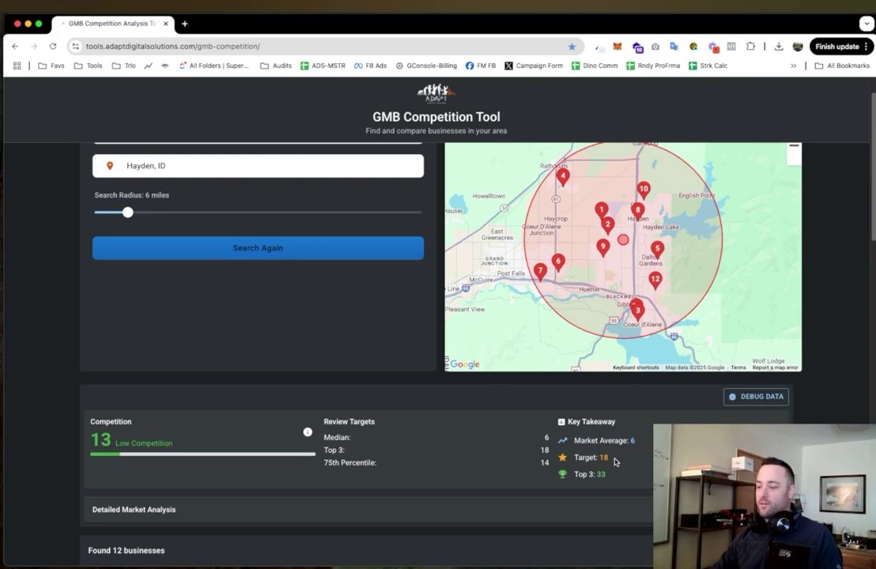
left_click_drag(616, 458, 574, 458)
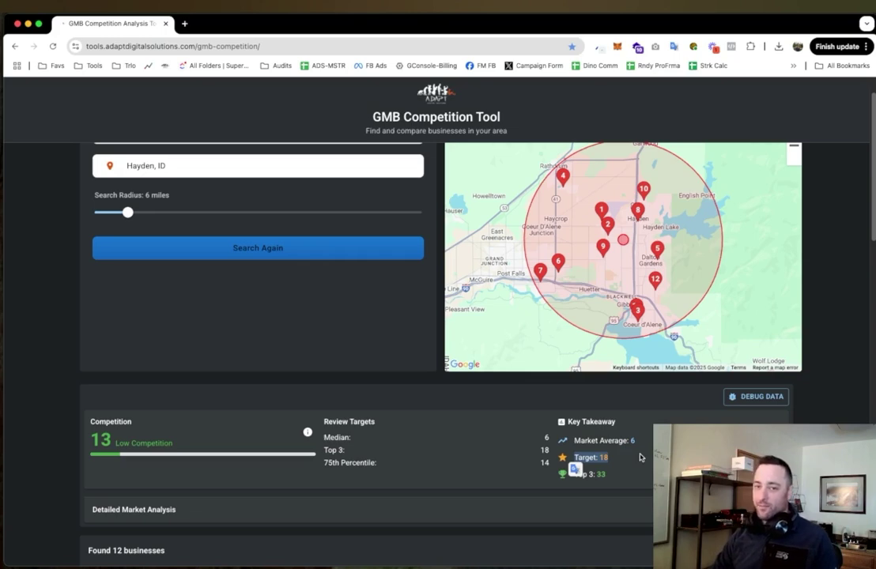
left_click_drag(616, 458, 574, 458)
left_click(615, 466)
scroll(617, 467, "down", 1)
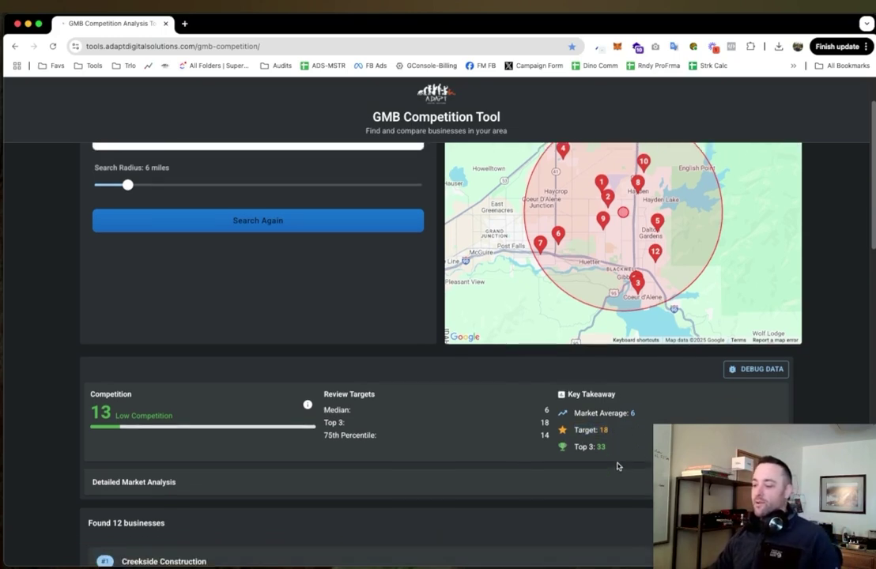
left_click_drag(614, 450, 572, 449)
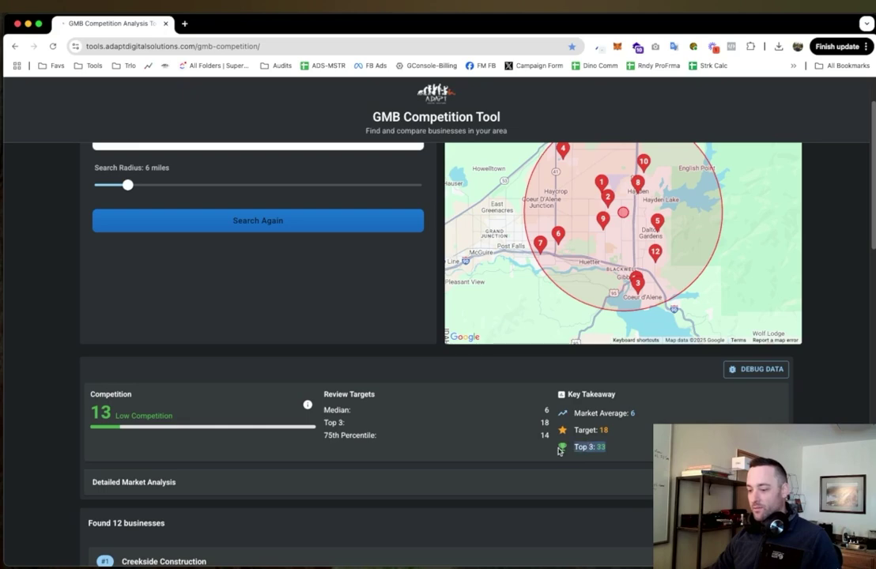
left_click(814, 421)
scroll(816, 419, "down", 3)
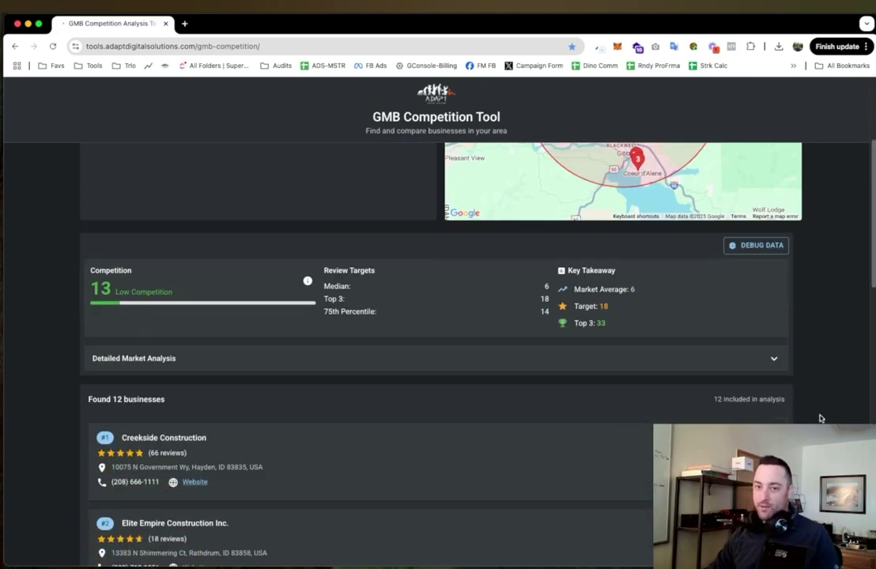
left_click(774, 358)
scroll(801, 380, "down", 1)
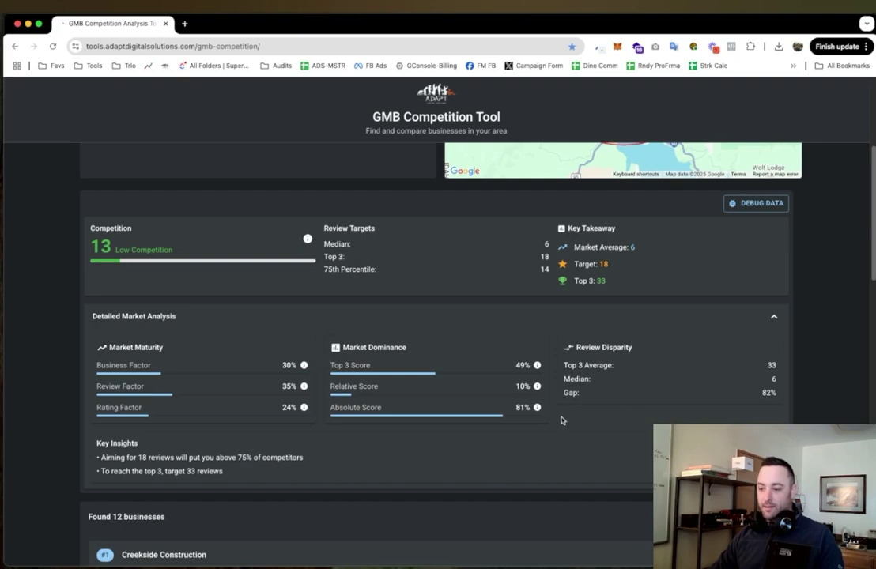
left_click(775, 318)
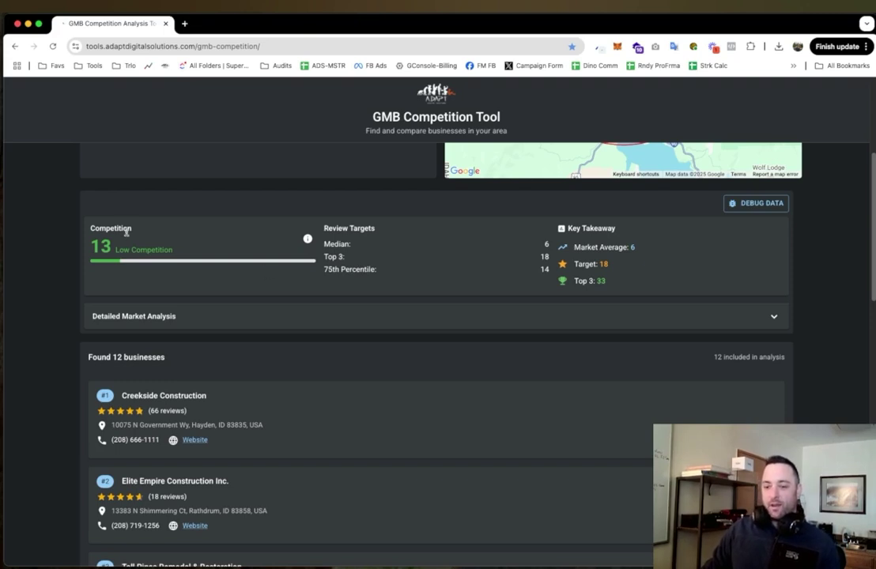
left_click_drag(80, 253, 208, 262)
left_click(138, 270)
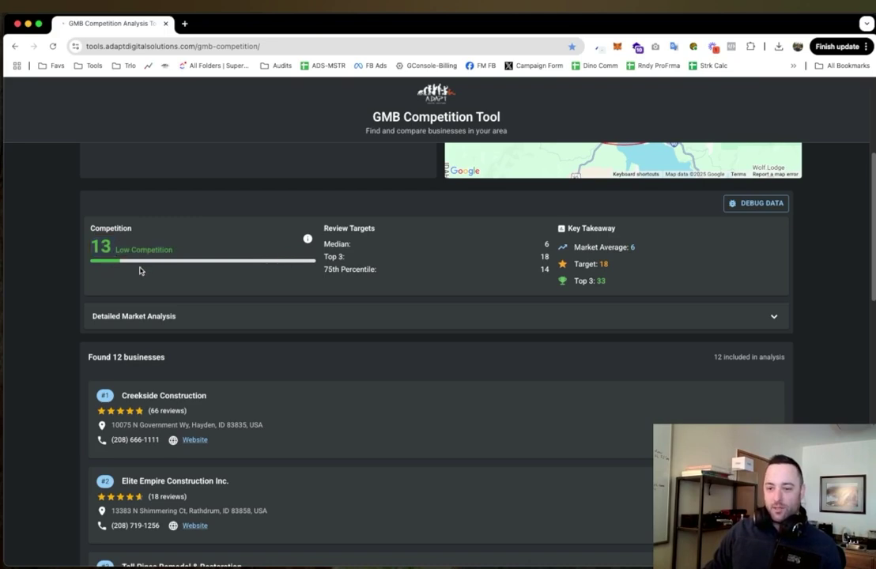
triple_click(626, 283)
left_click(634, 284)
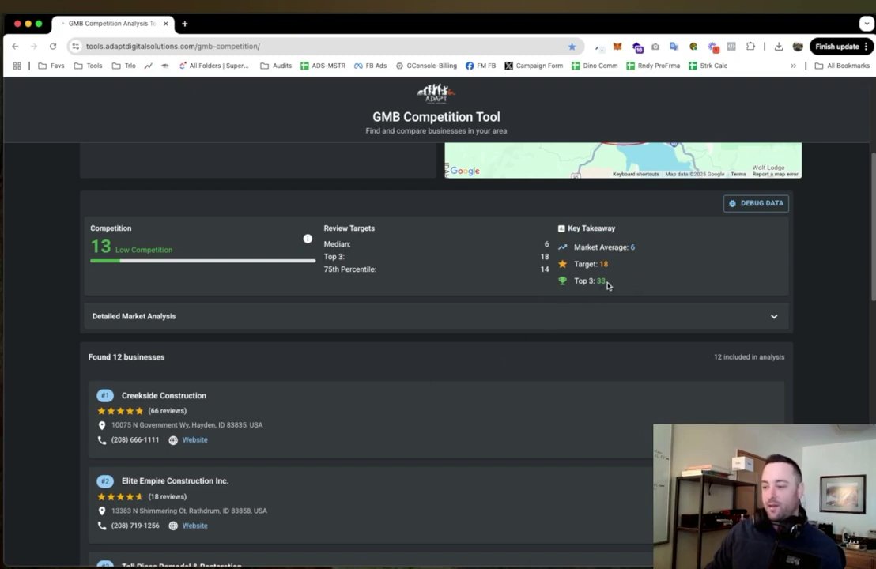
left_click_drag(607, 286, 174, 229)
left_click(139, 212)
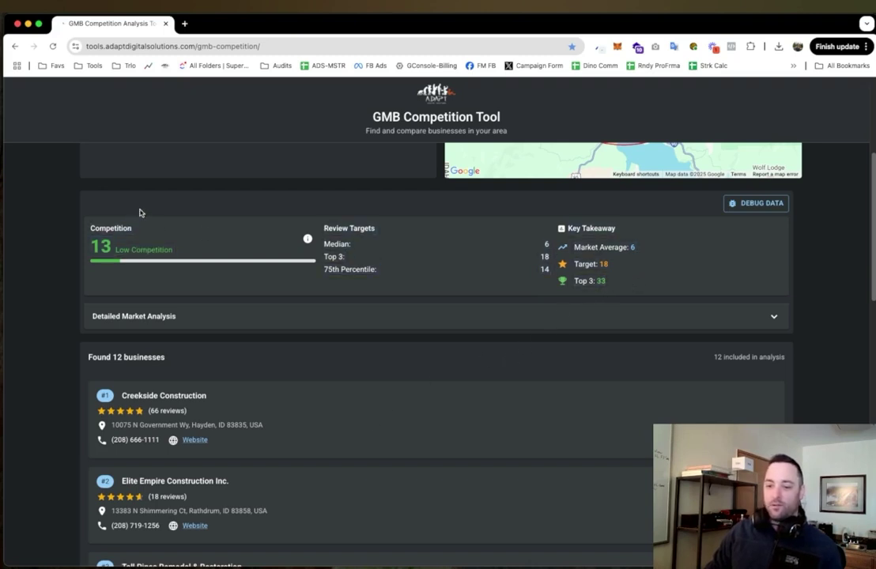
left_click_drag(608, 280, 510, 227)
left_click(622, 272)
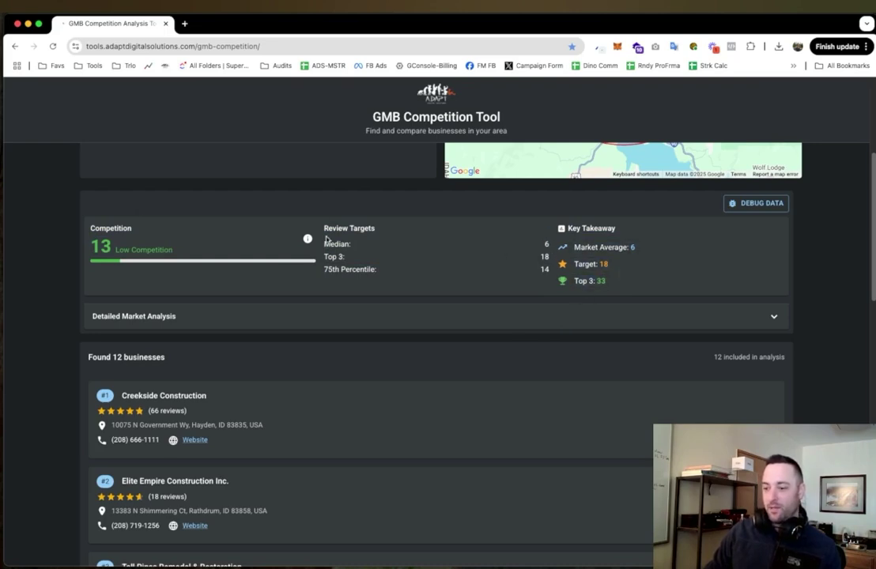
scroll(439, 328, "down", 3)
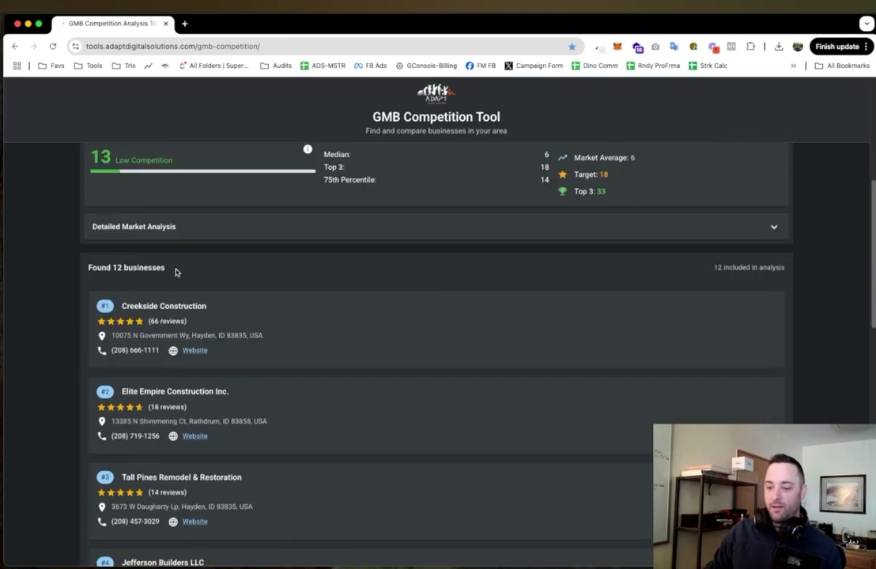
scroll(125, 243, "up", 2)
scroll(554, 239, "down", 2)
scroll(242, 328, "down", 3)
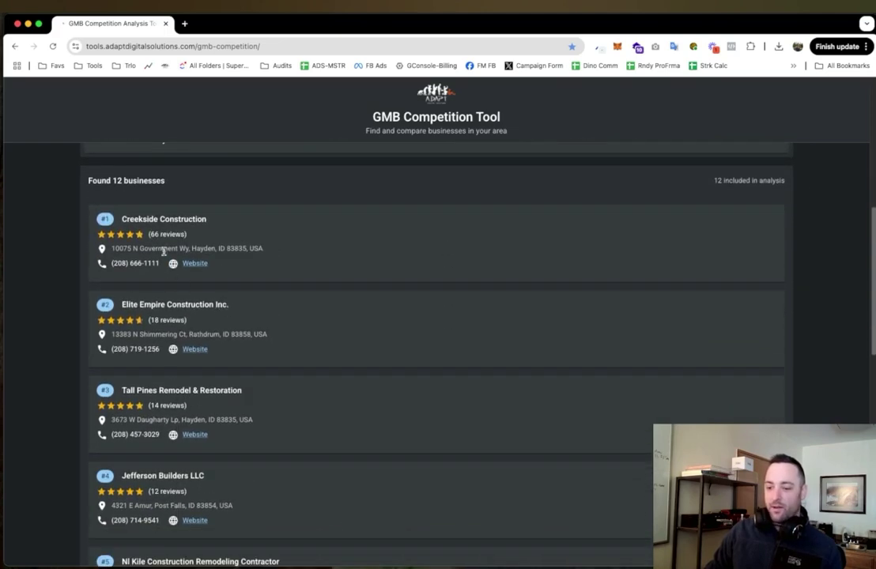
scroll(154, 432, "down", 2)
scroll(216, 369, "up", 3)
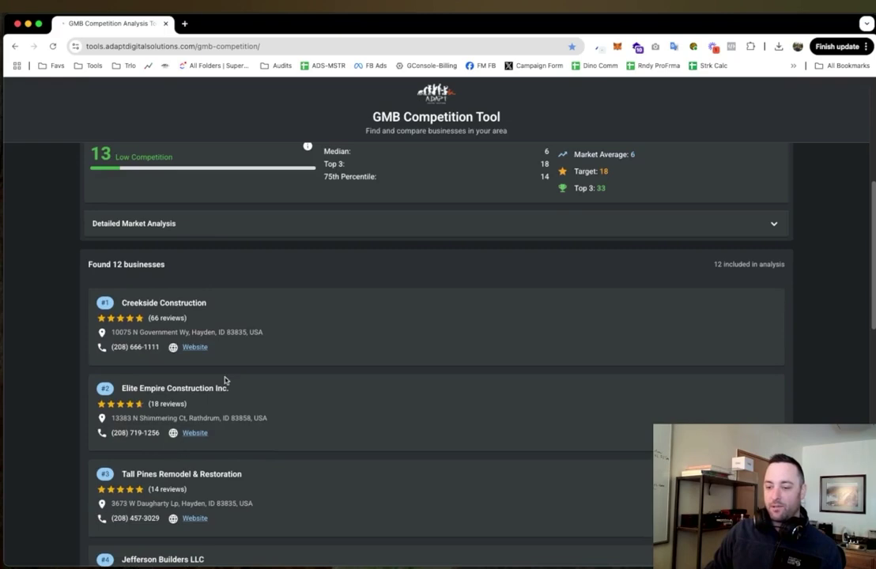
left_click_drag(223, 301, 84, 305)
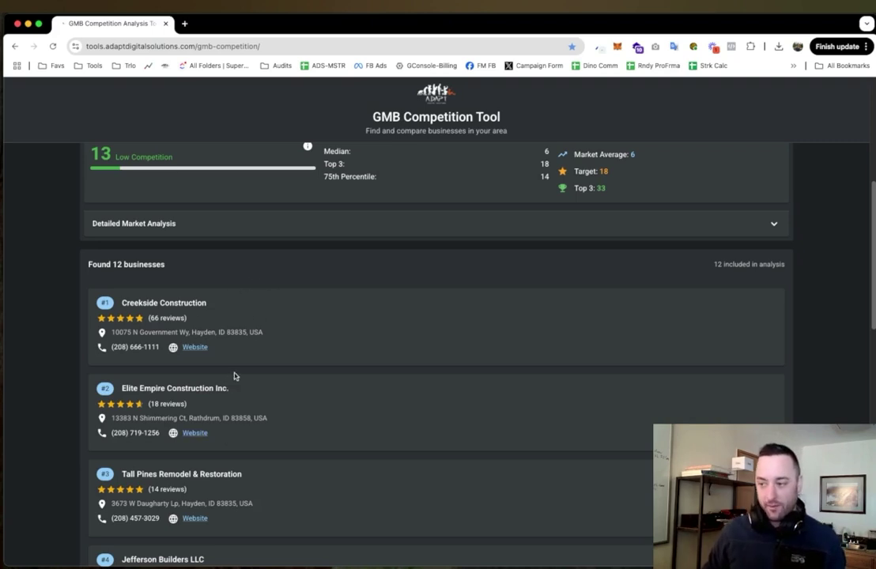
left_click_drag(637, 199, 554, 193)
left_click_drag(187, 318, 120, 310)
left_click(321, 308)
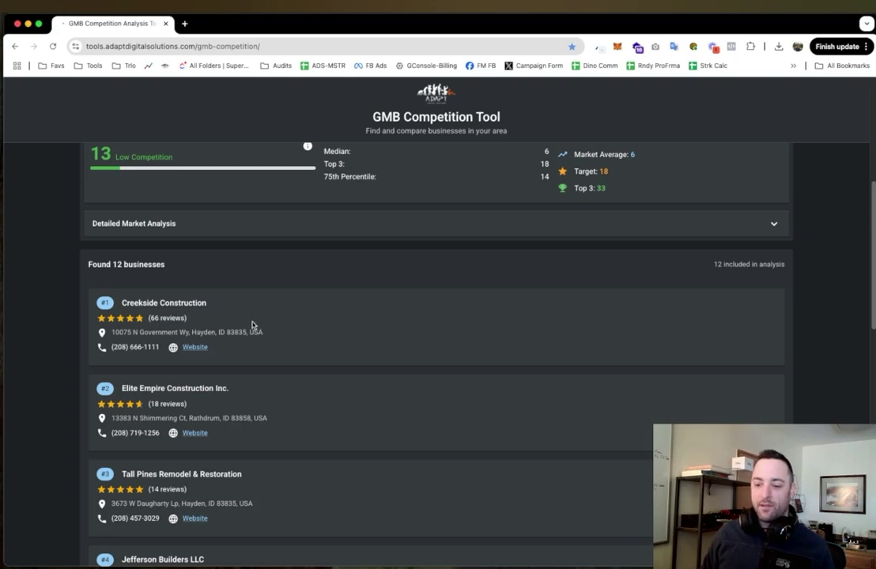
left_click_drag(185, 309, 90, 288)
left_click(281, 316)
scroll(312, 324, "down", 1)
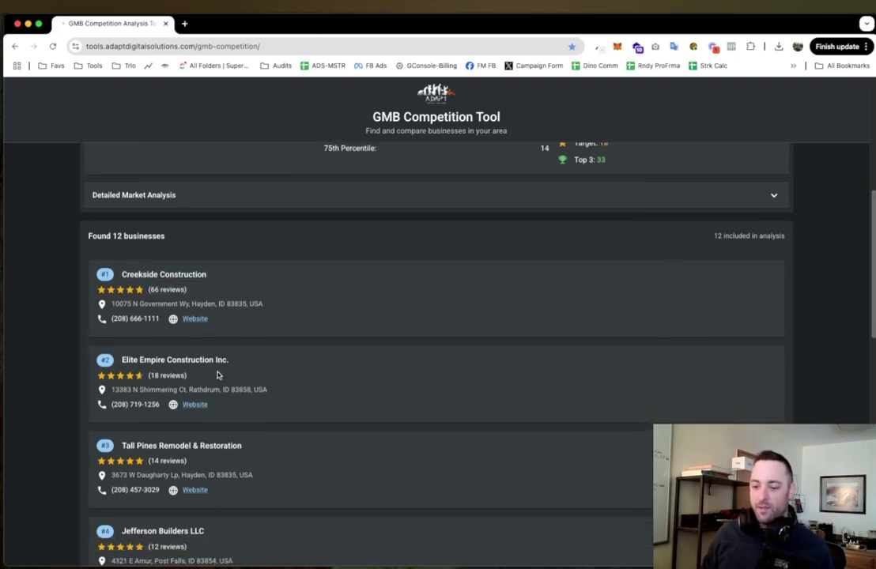
left_click_drag(218, 381, 80, 356)
left_click(321, 361)
scroll(138, 394, "down", 2)
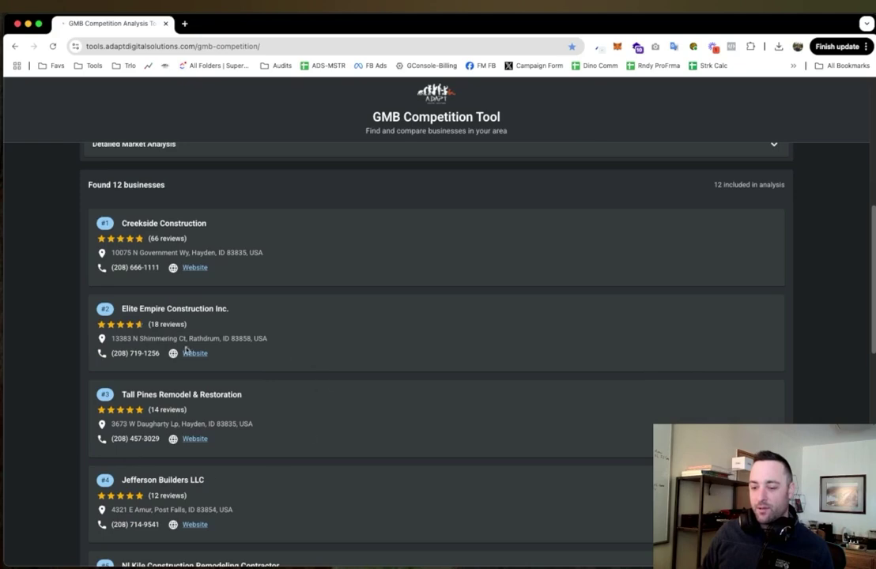
- Change the location to Minneapolis, MN, widen the radius to 10 miles, and rerun the search
scroll(644, 405, "up", 10)
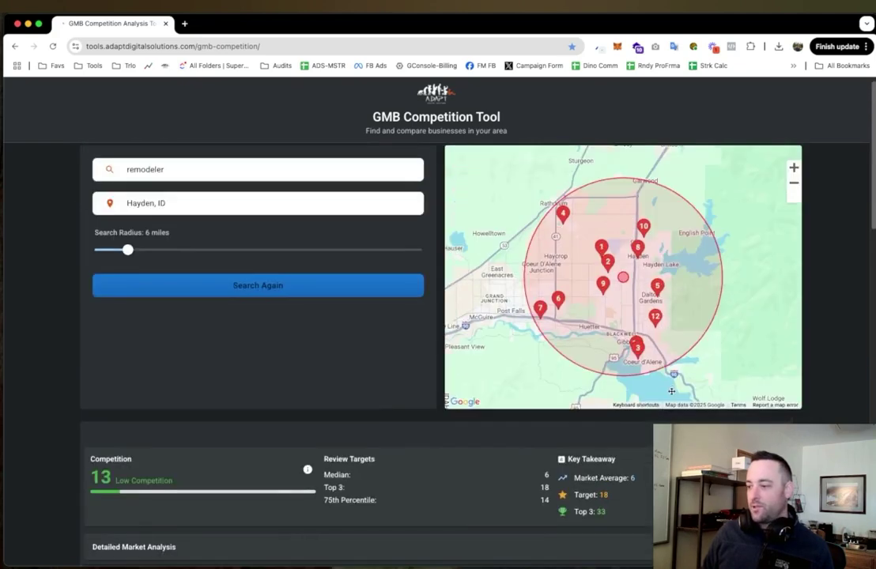
triple_click(142, 203)
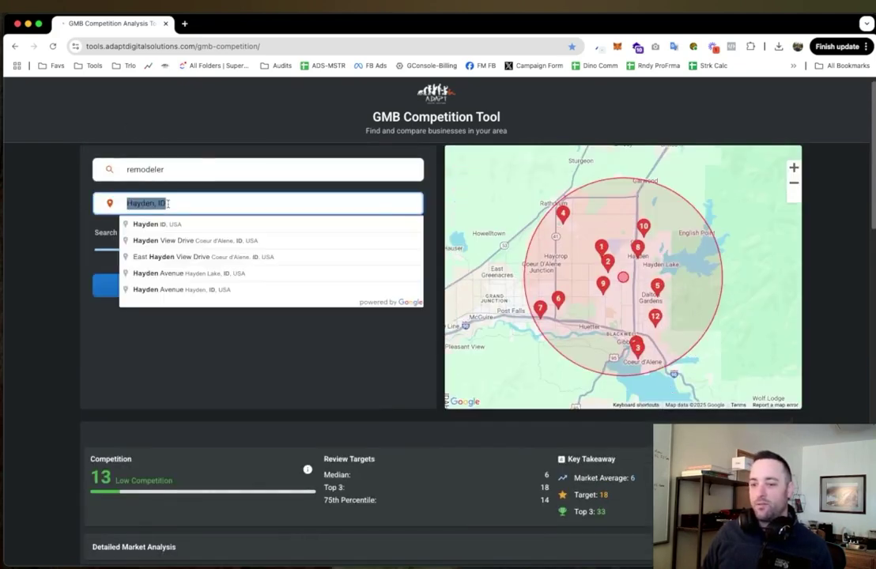
type("minne")
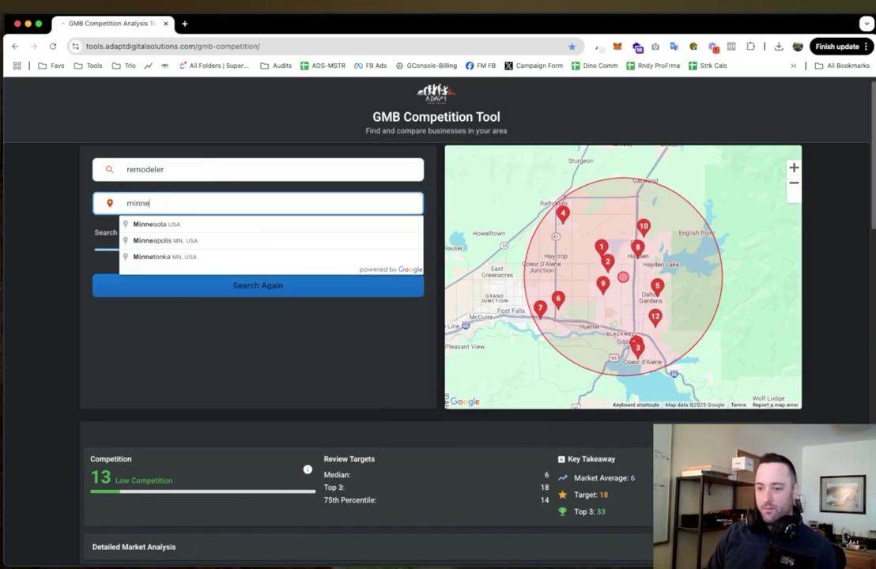
key("Down")
key("Down")
key("Return")
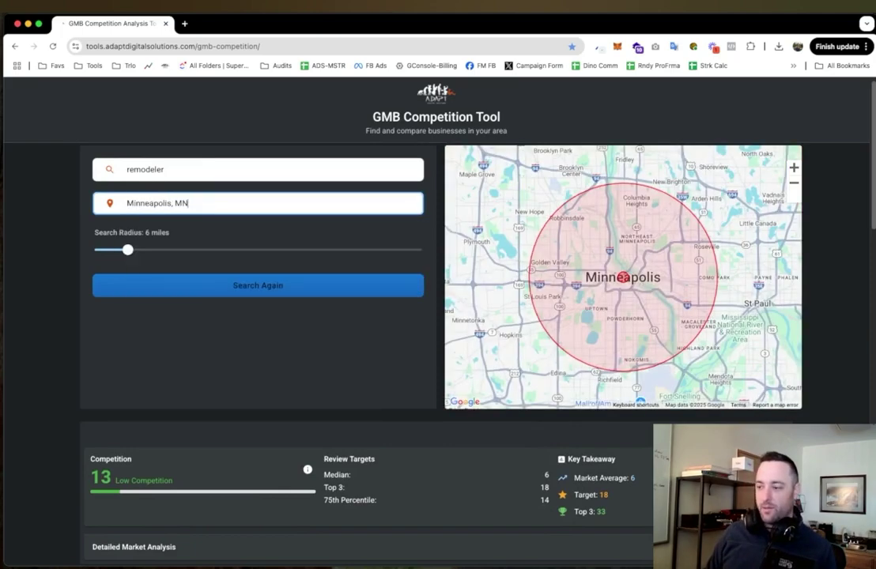
left_click(794, 184)
left_click_drag(128, 250, 155, 250)
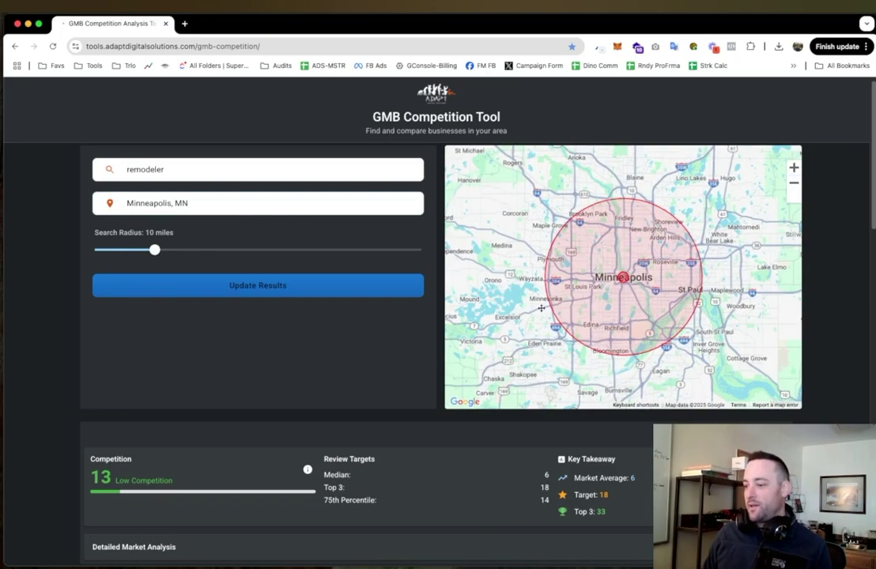
left_click(250, 285)
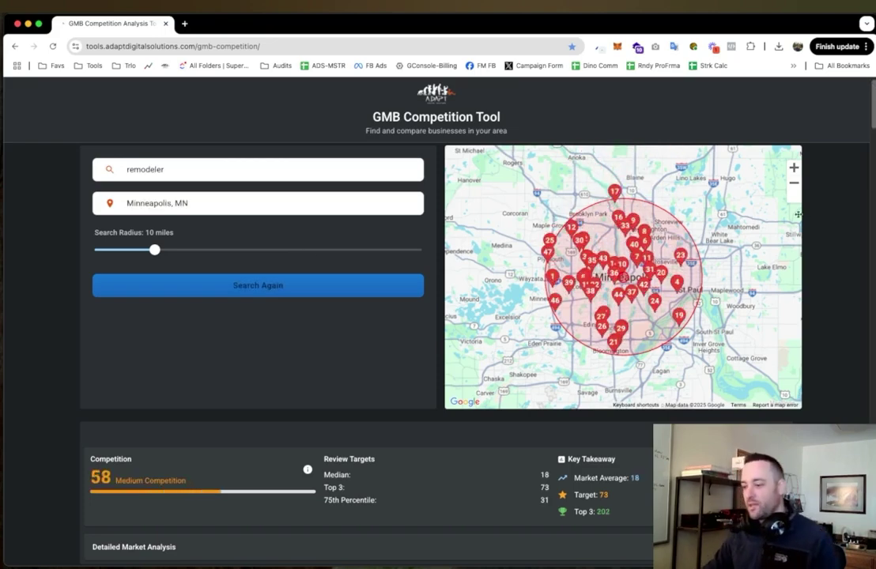
scroll(215, 435, "down", 3)
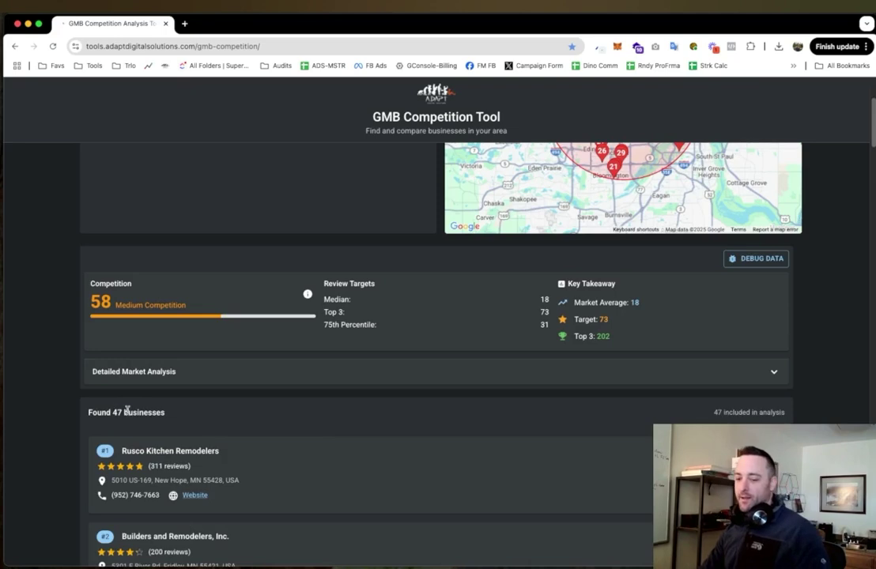
left_click_drag(123, 407, 319, 411)
scroll(825, 296, "up", 2)
scroll(825, 296, "up", 1)
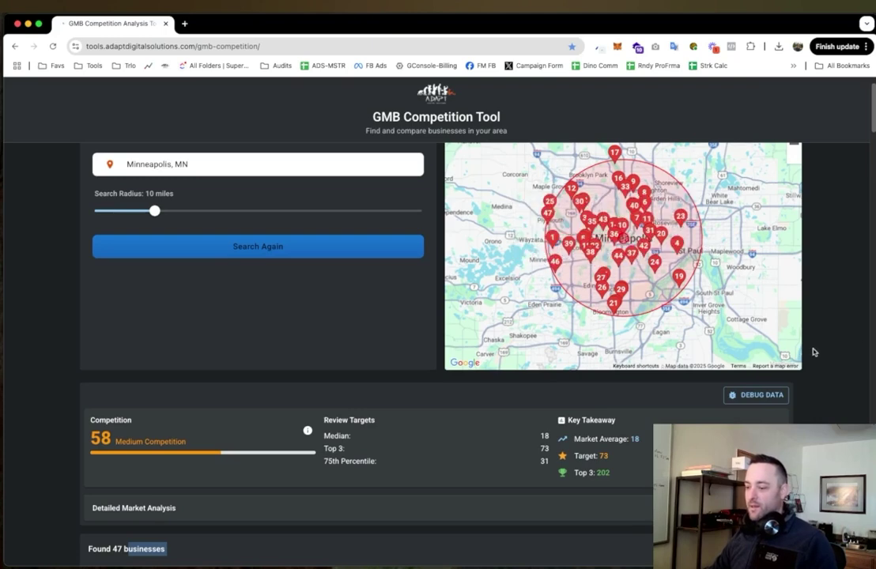
scroll(819, 353, "down", 2)
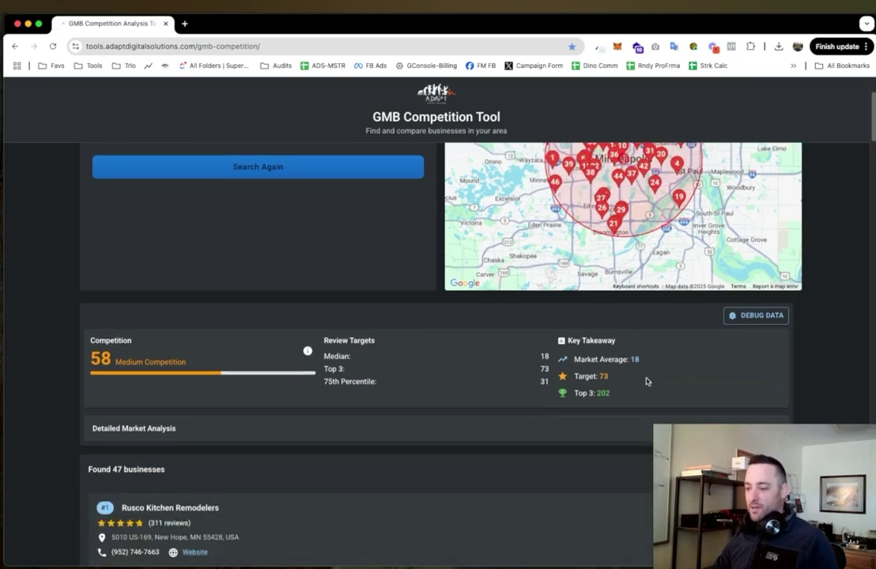
scroll(711, 371, "down", 3)
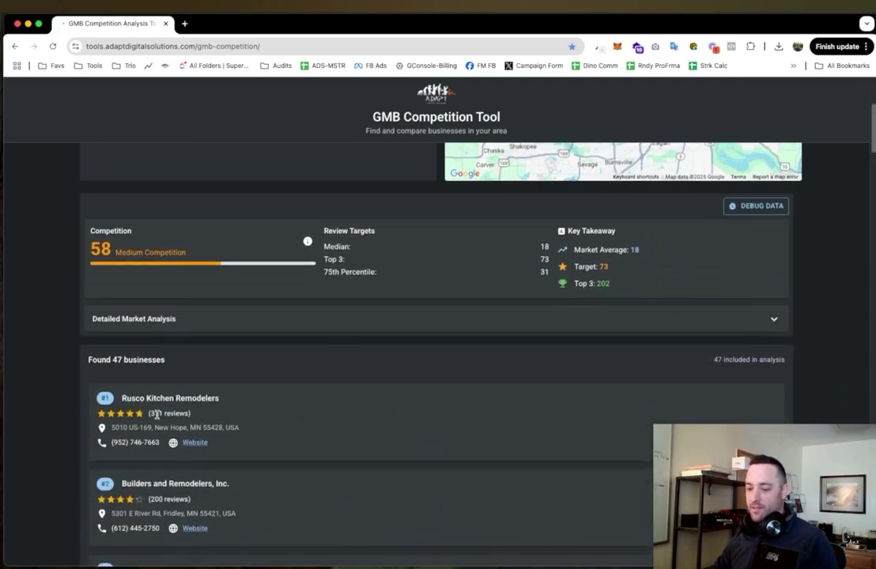
scroll(154, 427, "down", 3)
scroll(156, 456, "down", 2)
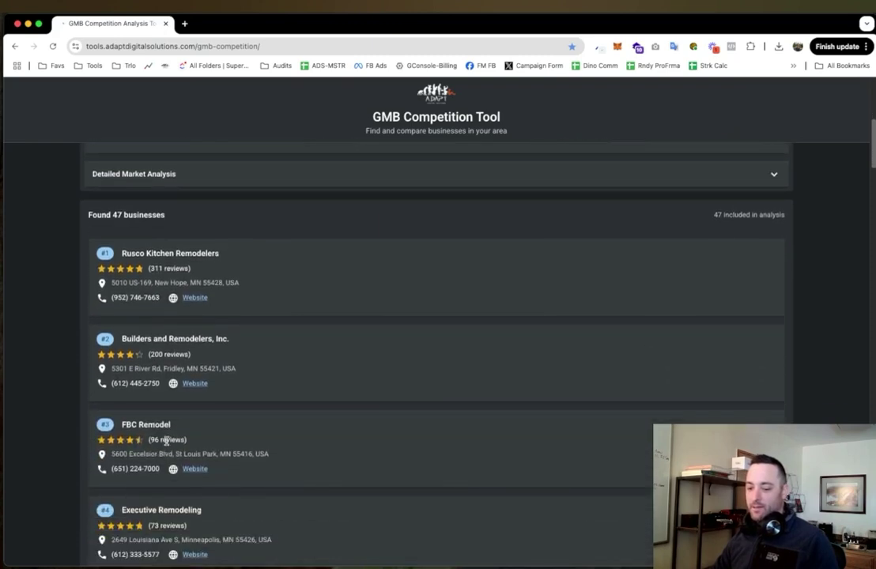
scroll(167, 470, "up", 3)
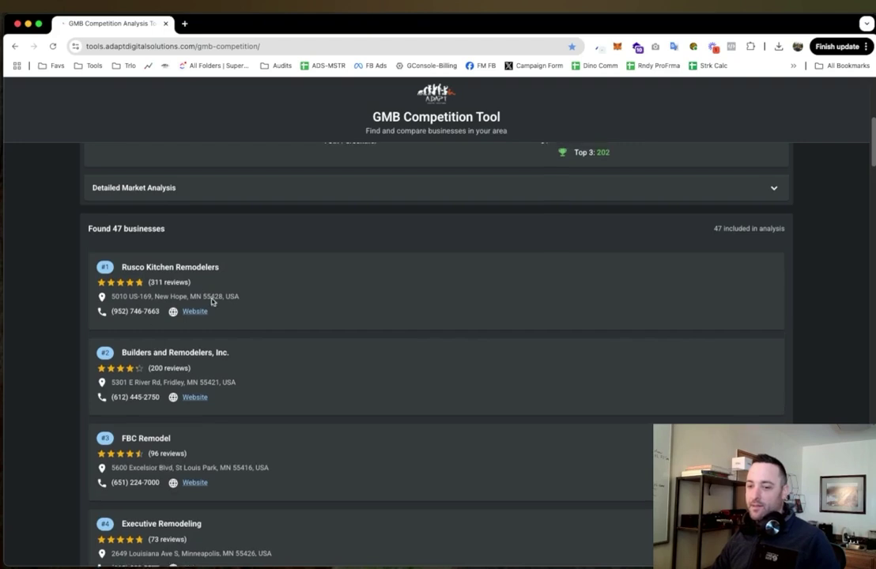
left_click_drag(91, 191, 187, 195)
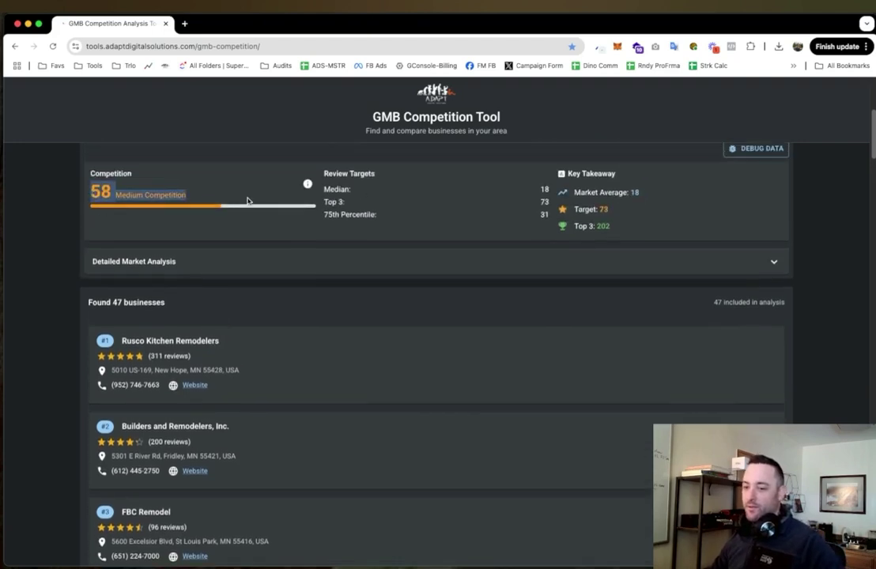
scroll(122, 352, "down", 1)
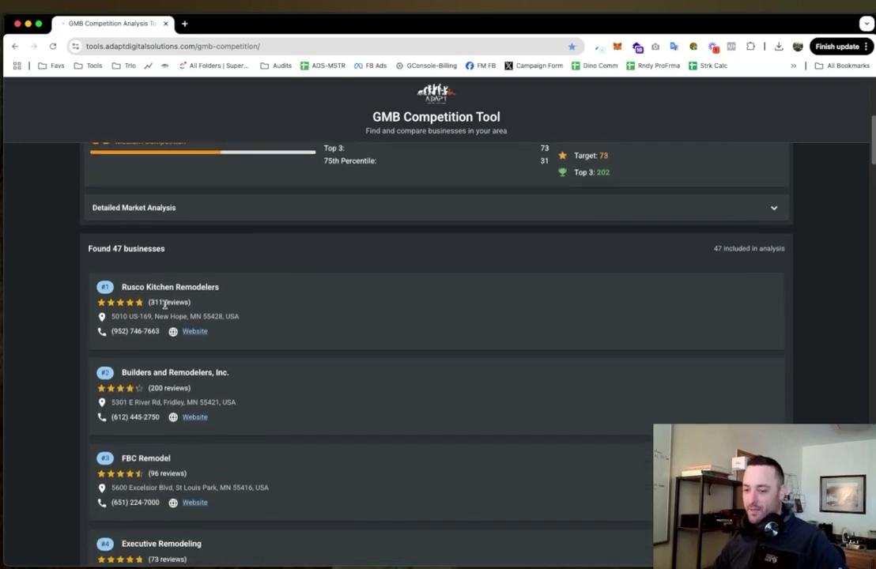
scroll(352, 438, "down", 2)
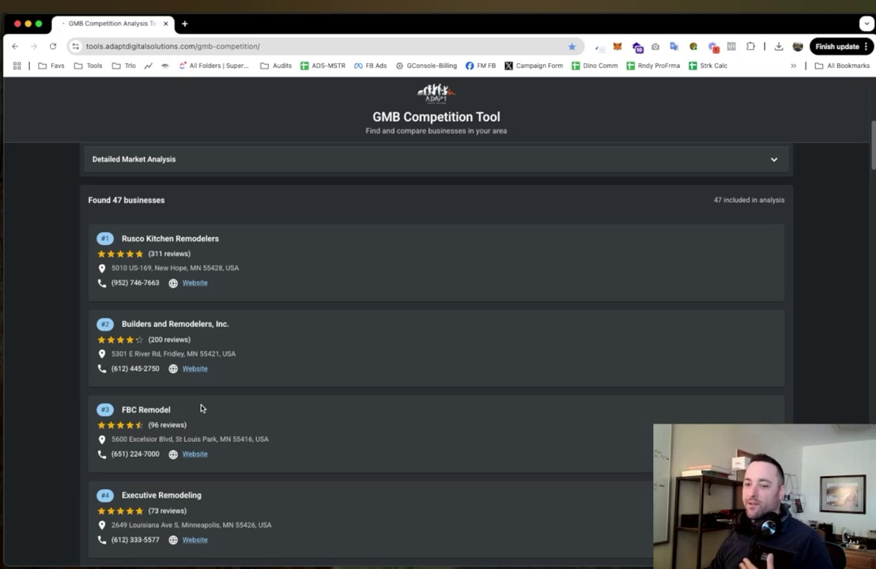
scroll(283, 343, "down", 3)
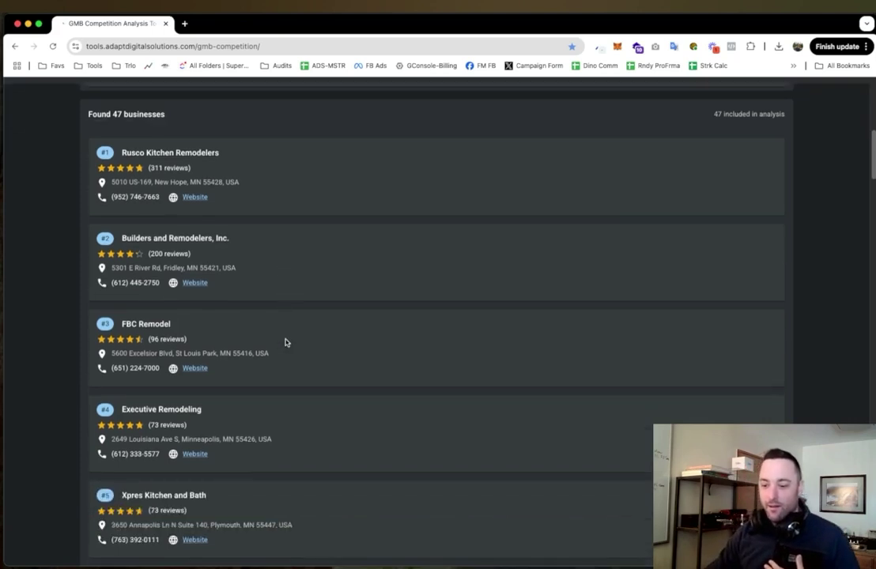
scroll(268, 361, "up", 1)
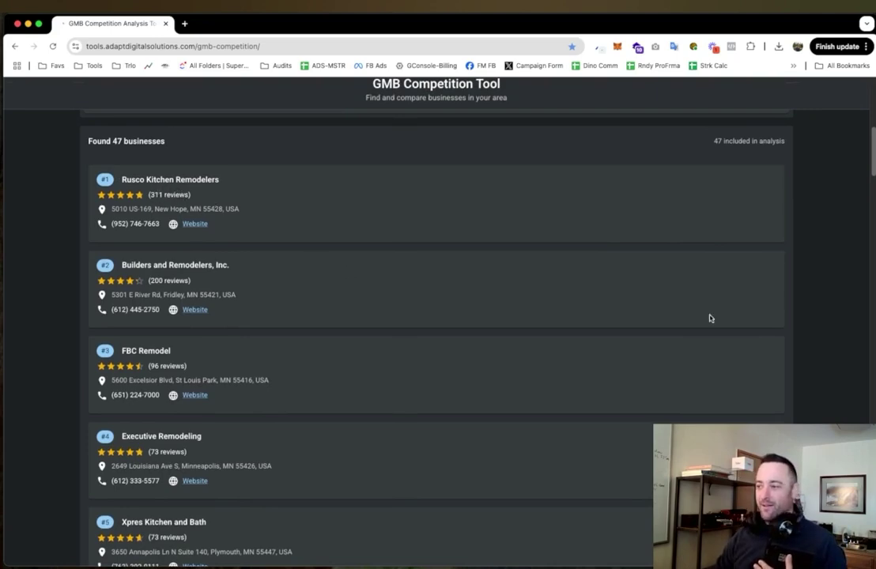
scroll(724, 354, "up", 8)
scroll(786, 364, "up", 5)
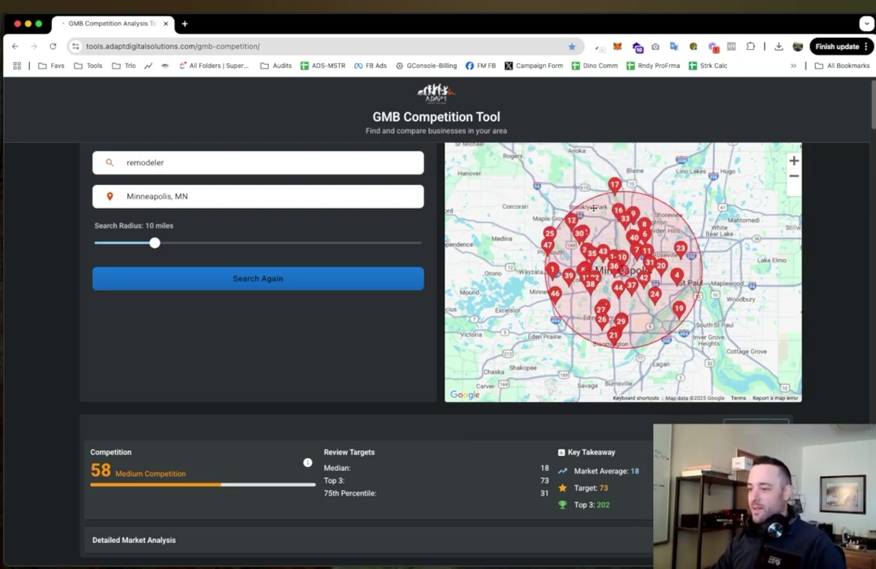
mouse_move(577, 227)
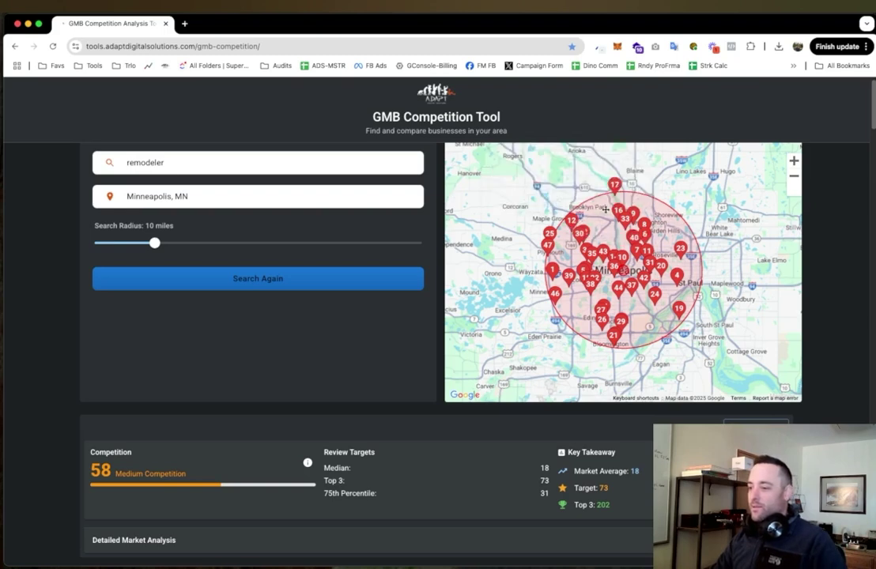
mouse_move(618, 212)
left_click(644, 228)
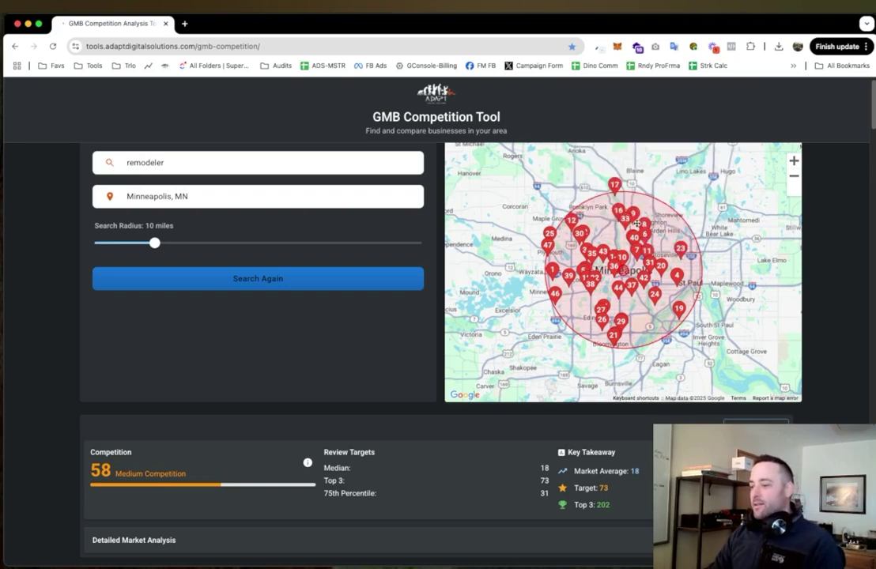
- Rerun the remodeler search with a 3-mile radius centred on Saint Paul, MN
scroll(759, 218, "up", 2)
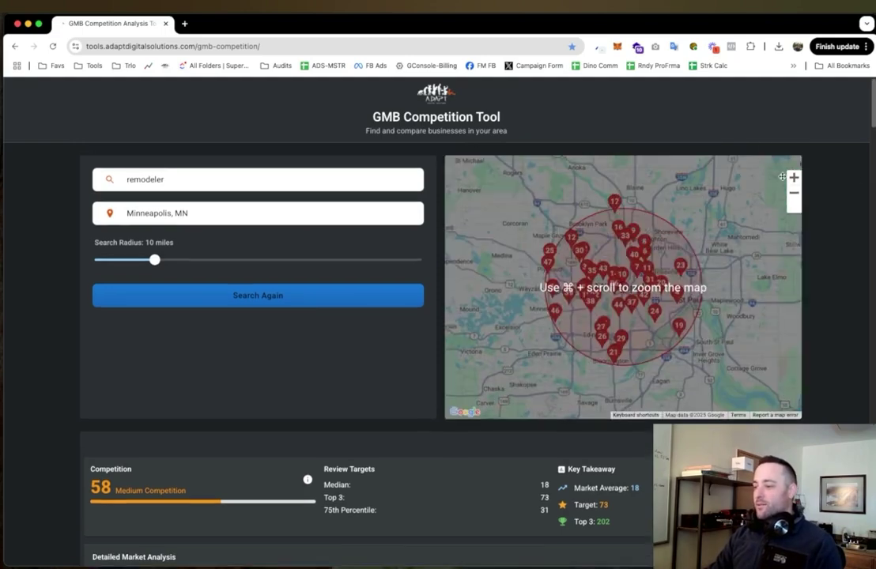
scroll(651, 267, "up", 5)
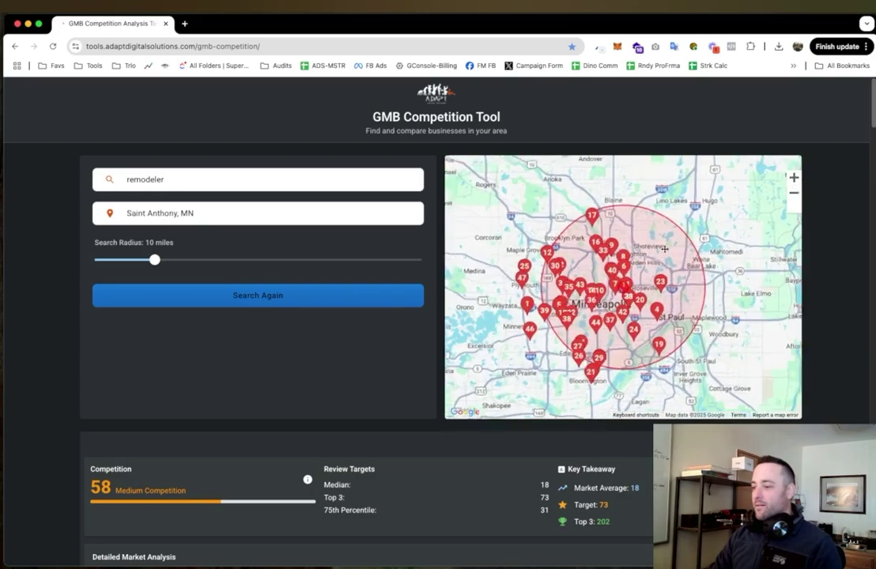
left_click_drag(153, 266, 108, 267)
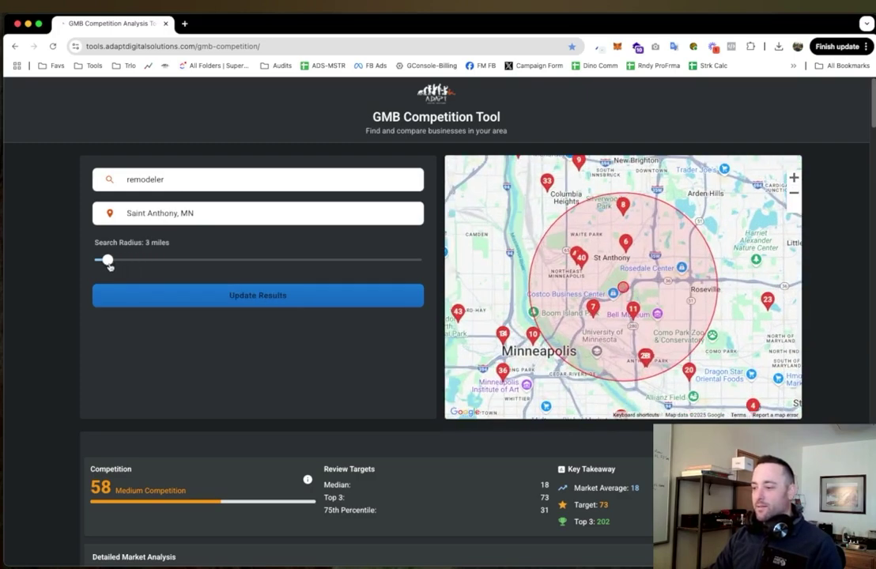
left_click_drag(676, 241, 656, 270)
left_click(266, 304)
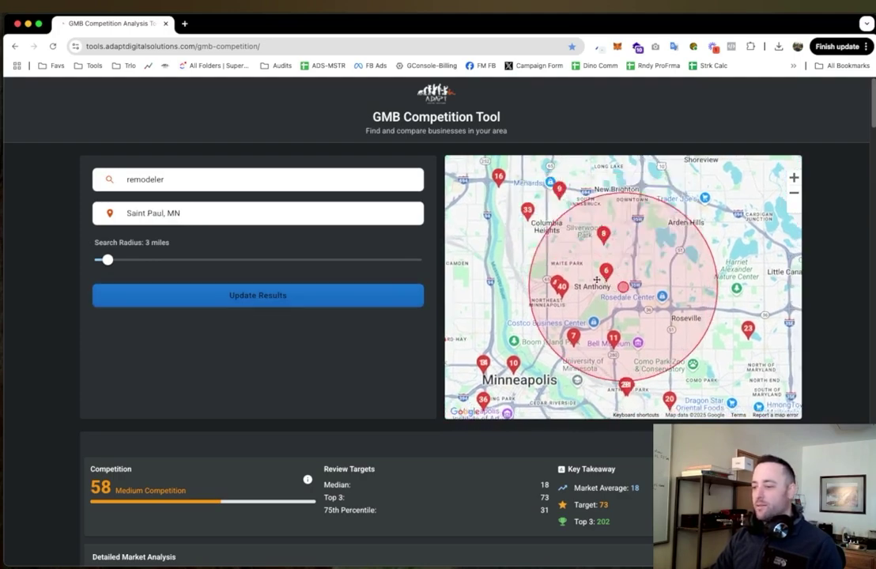
left_click(169, 298)
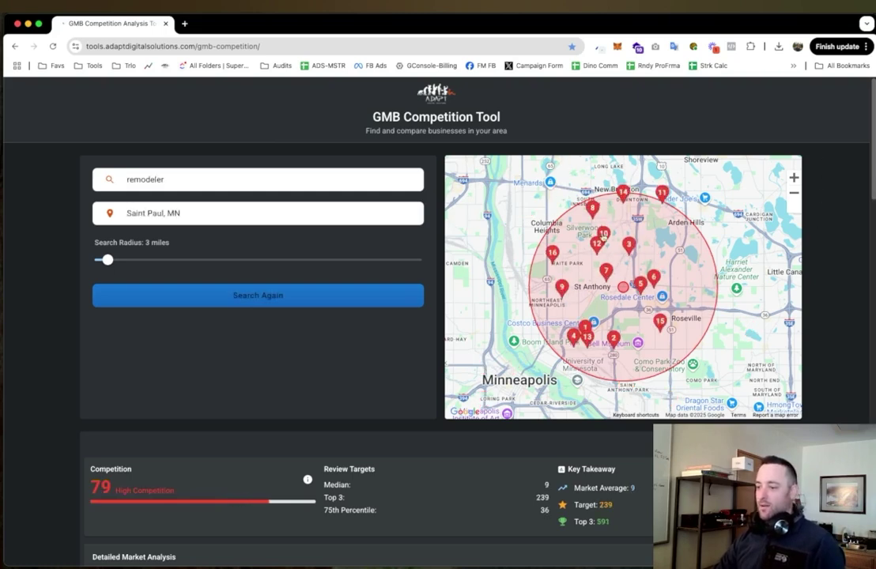
scroll(830, 314, "down", 1)
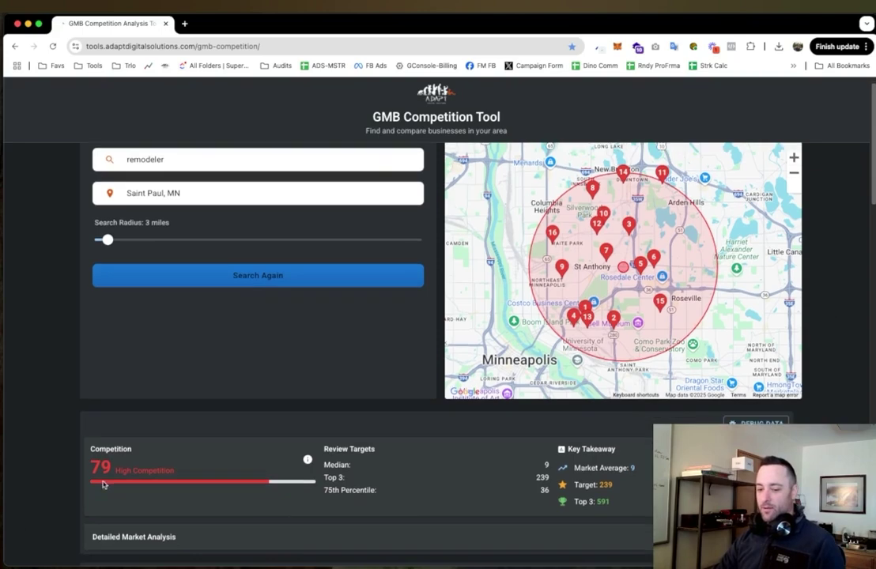
left_click_drag(104, 481, 187, 481)
left_click(449, 483)
scroll(191, 452, "down", 5)
left_click_drag(191, 452, 117, 430)
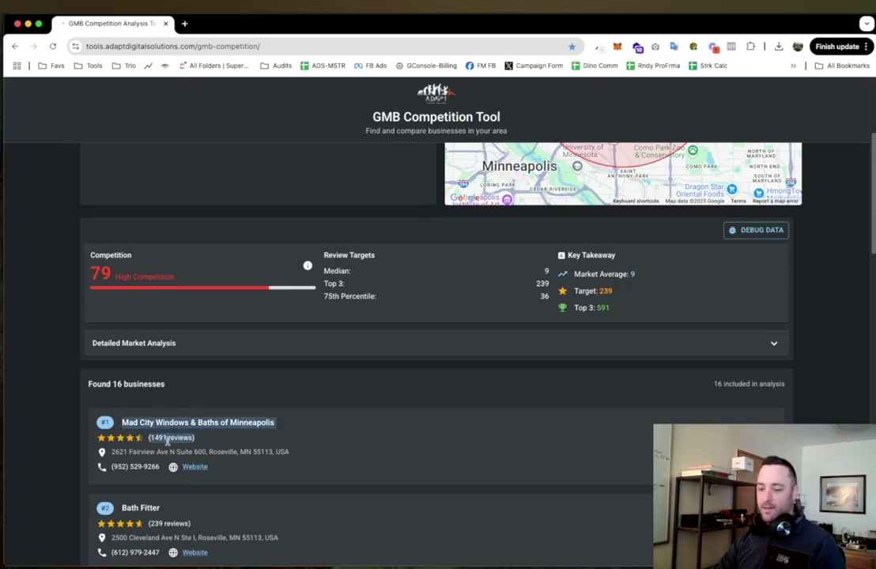
left_click(223, 441)
scroll(217, 434, "down", 5)
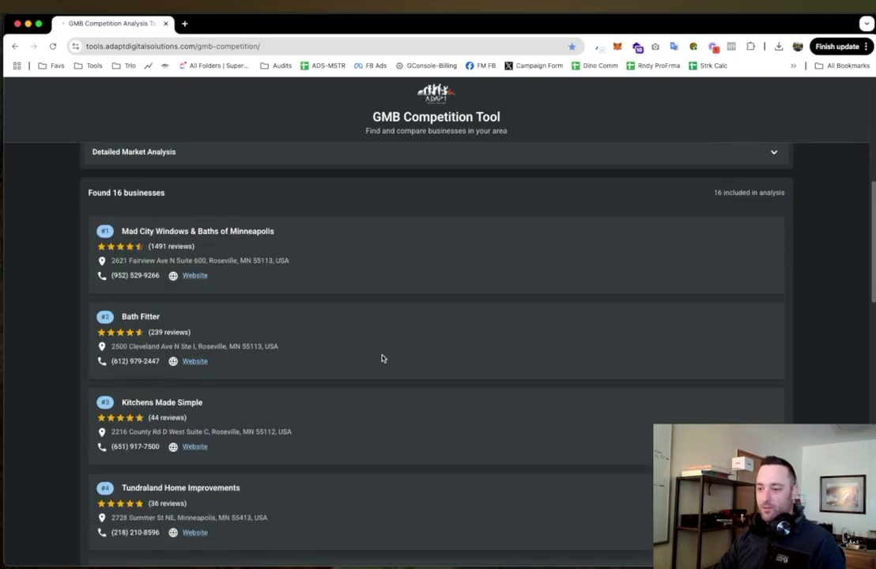
scroll(382, 359, "up", 1)
triple_click(172, 343)
left_click(232, 343)
left_click_drag(282, 254, 119, 252)
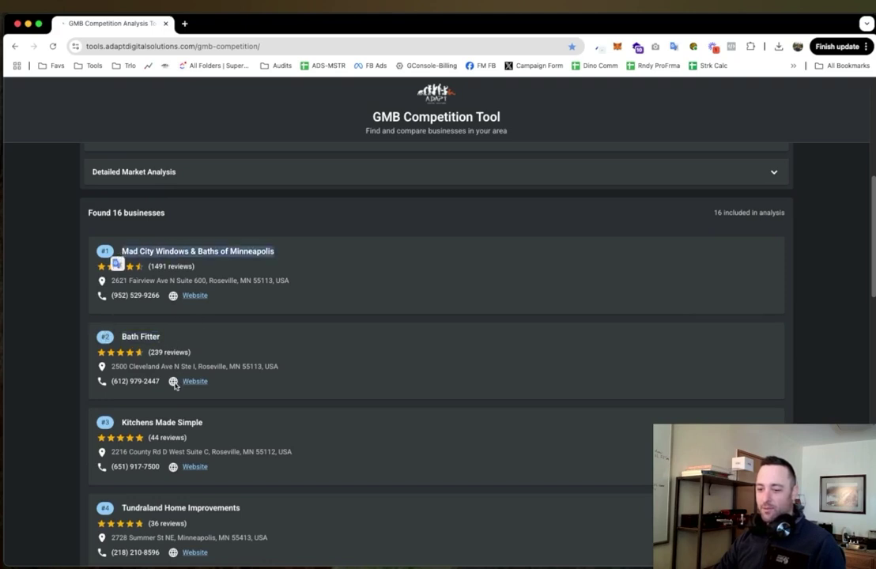
left_click(250, 419)
scroll(252, 421, "down", 1)
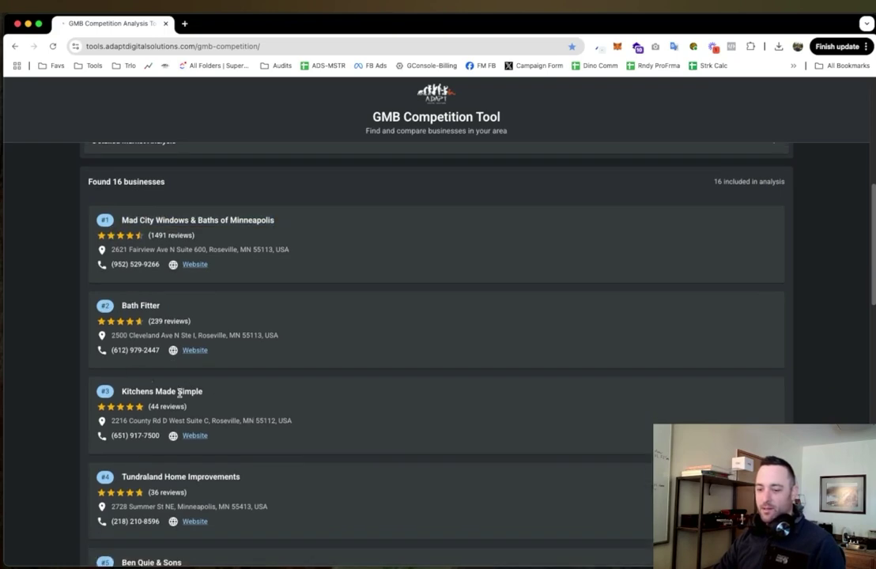
scroll(195, 395, "down", 2)
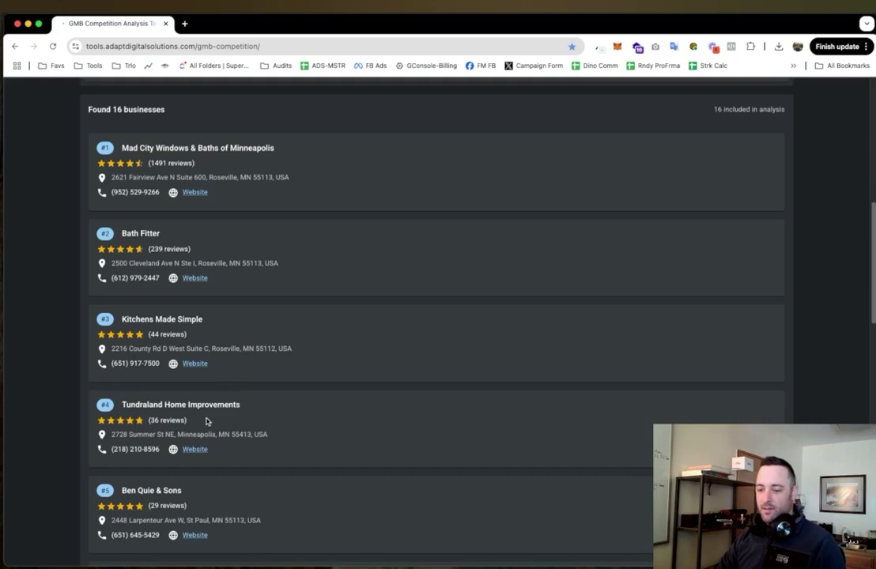
left_click_drag(242, 405, 121, 404)
left_click(204, 405)
left_click_drag(240, 405, 164, 404)
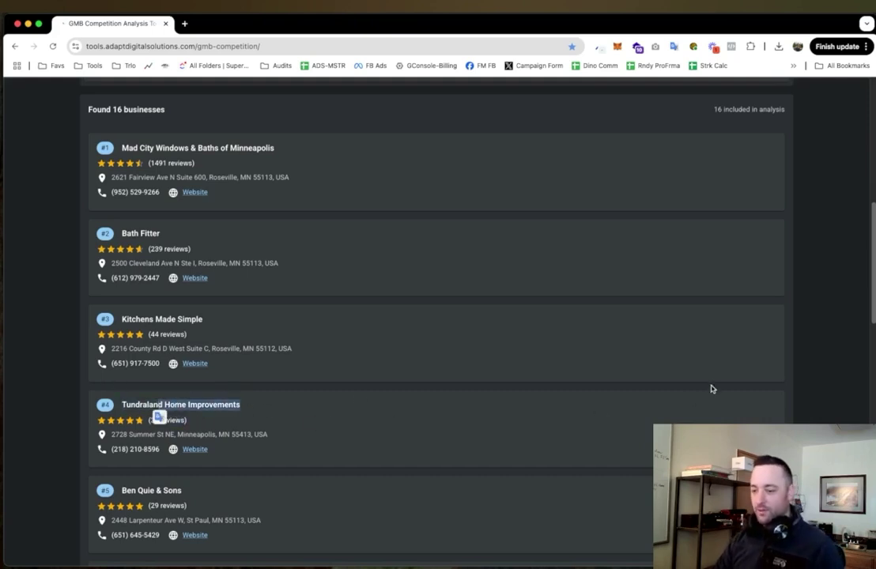
scroll(795, 372, "up", 10)
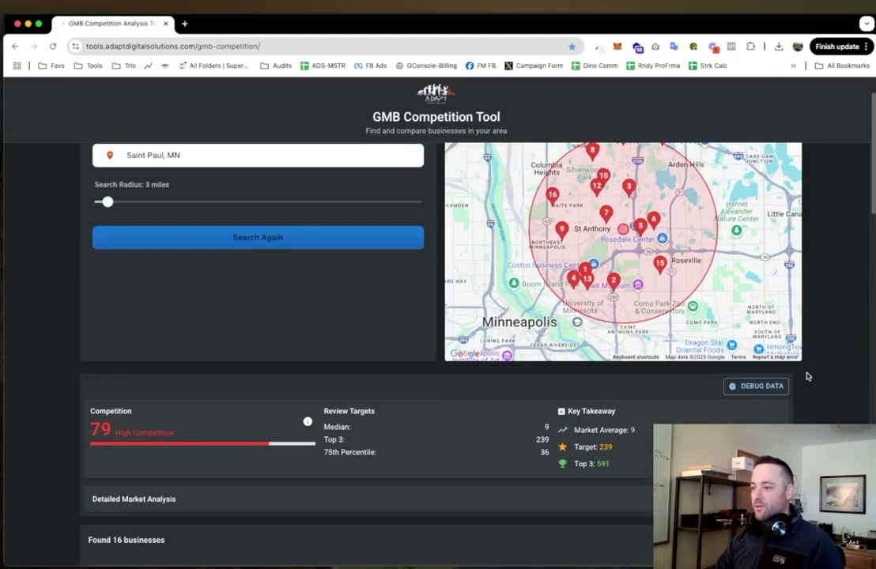
- Shrink the Roseville remodeler search radius from 3 to 1 mile and update results
scroll(819, 331, "up", 2)
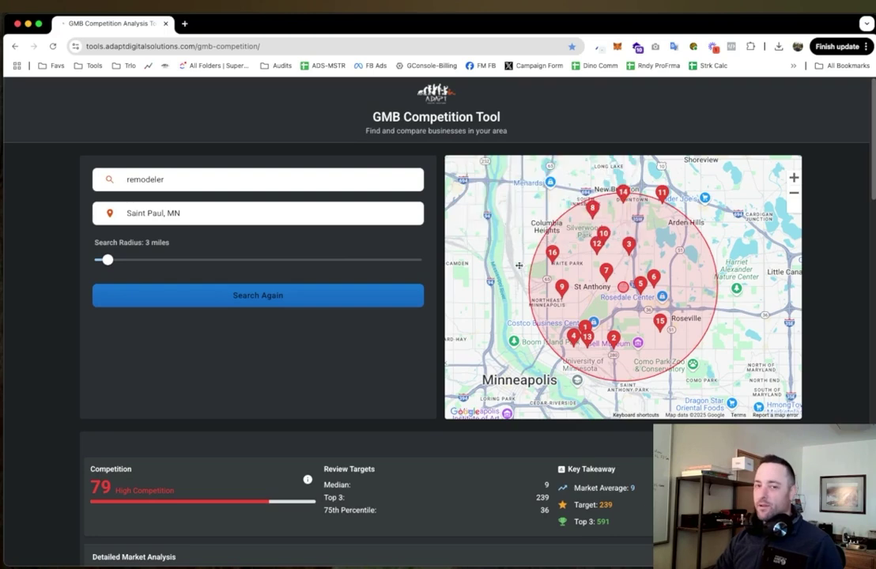
left_click_drag(107, 260, 95, 262)
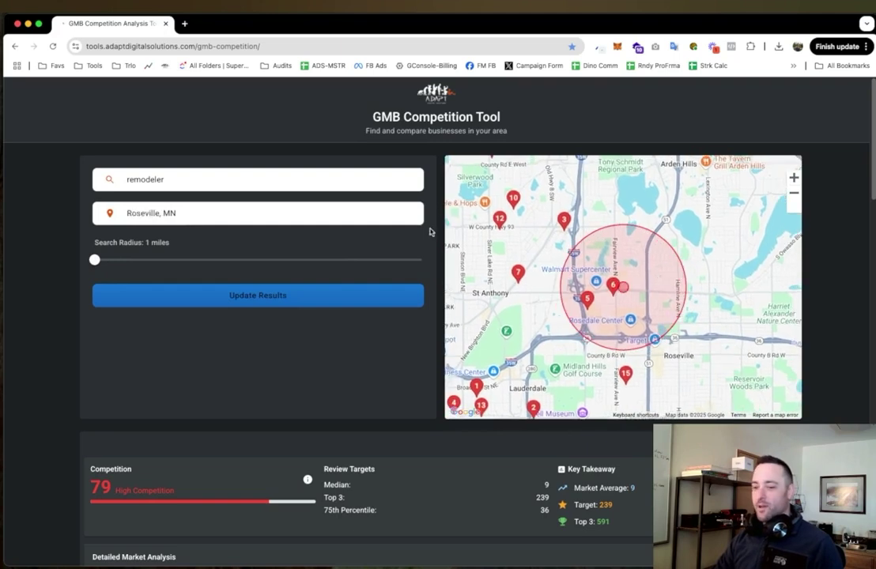
left_click(319, 296)
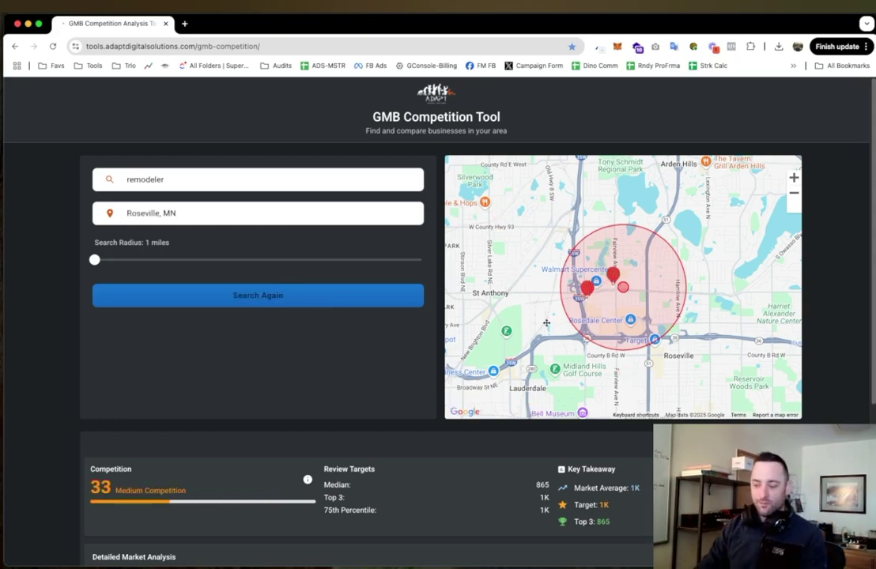
scroll(368, 350, "down", 5)
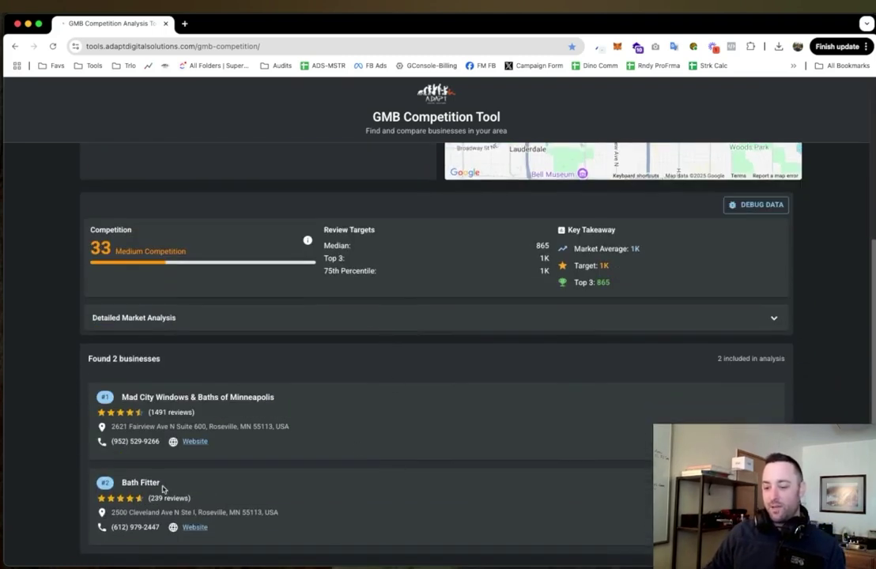
left_click_drag(106, 422, 118, 395)
left_click(243, 480)
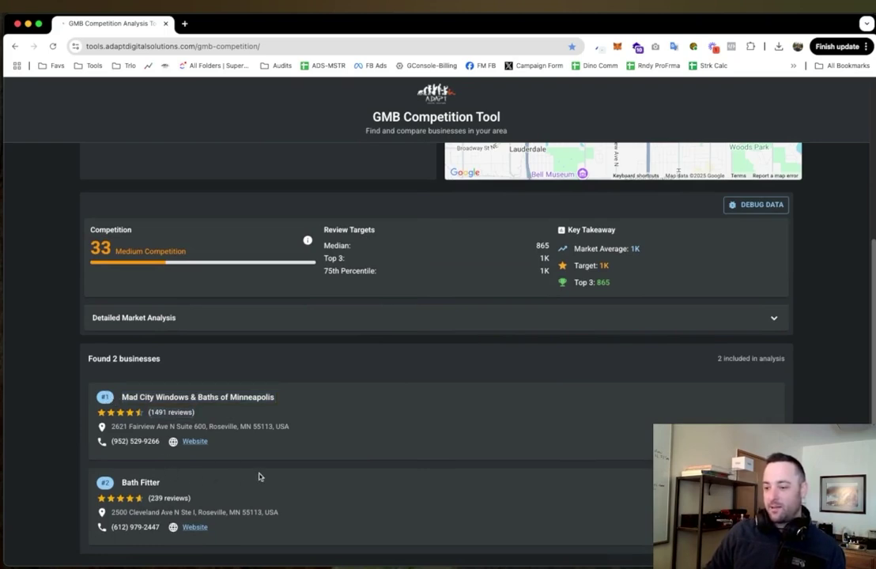
scroll(196, 385, "up", 5)
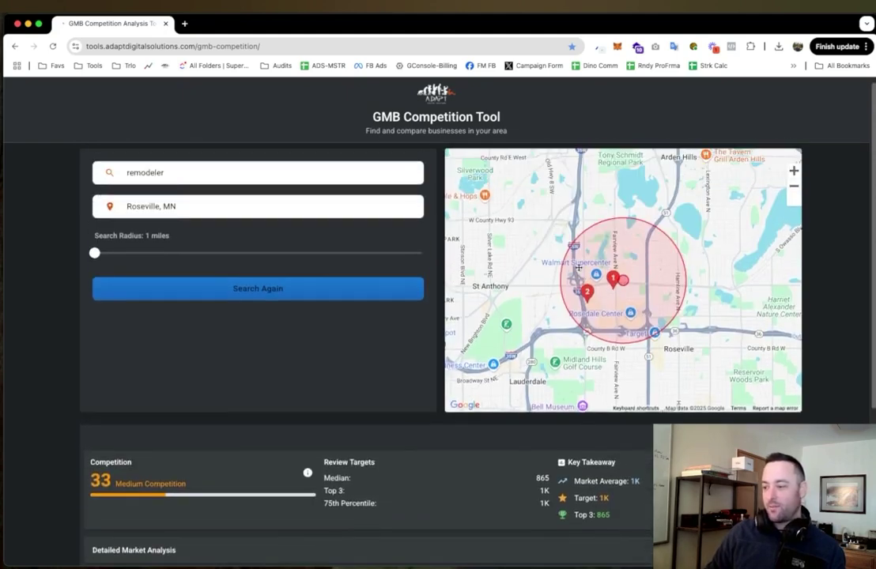
scroll(623, 281, "down", 2)
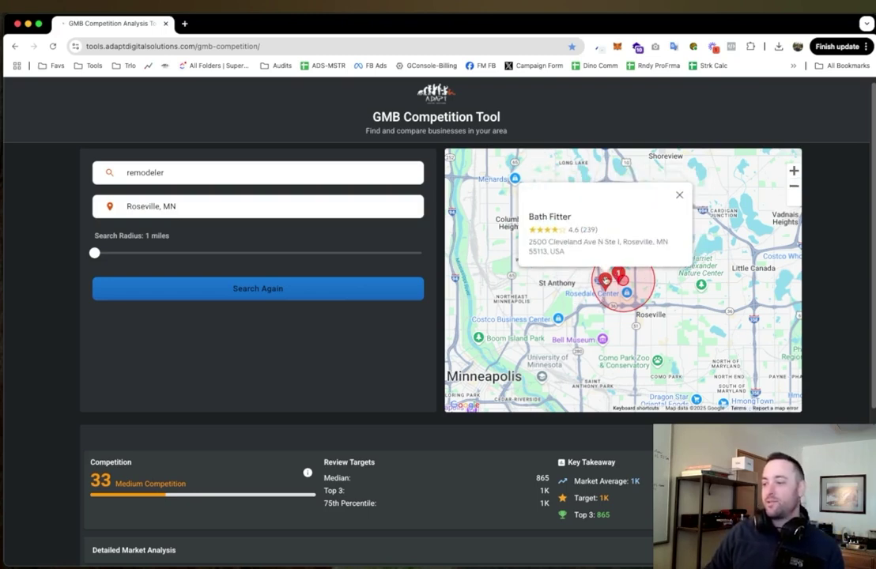
mouse_move(618, 274)
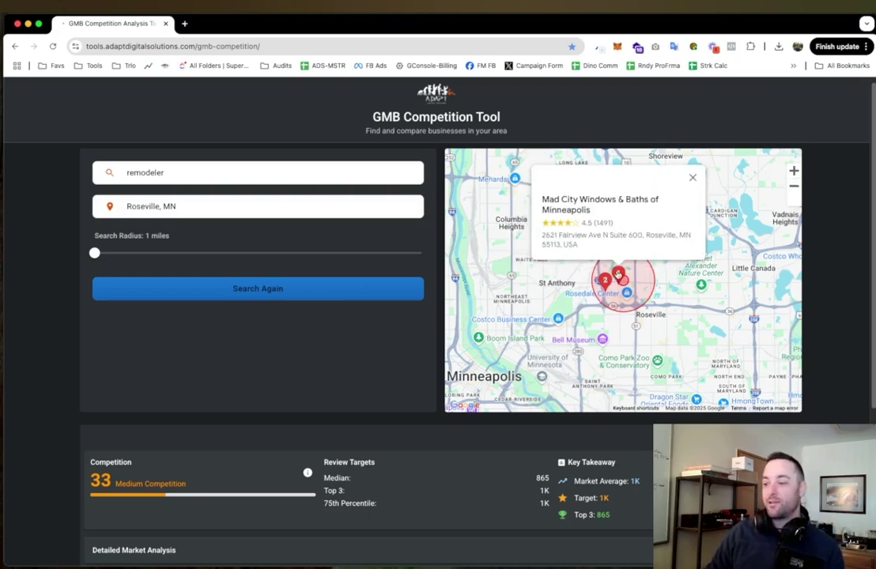
left_click(794, 187)
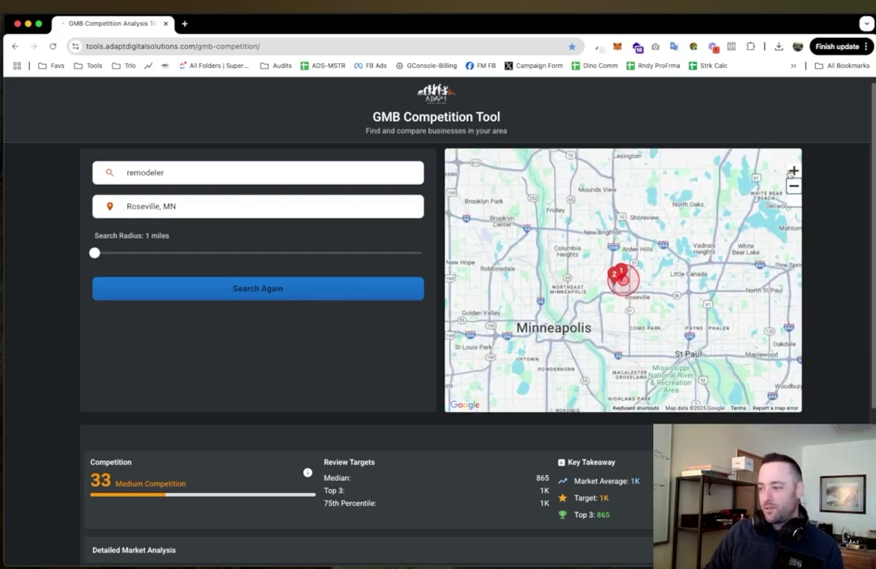
left_click(794, 171)
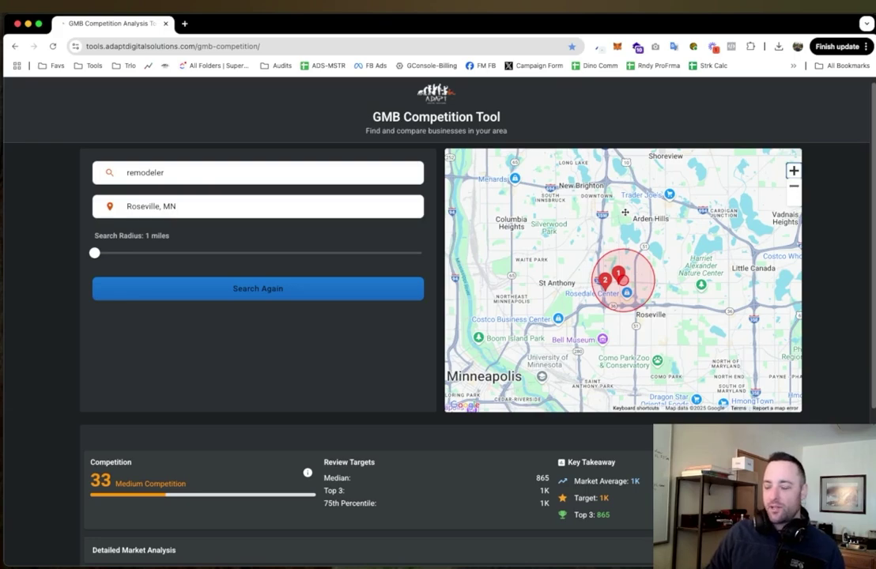
left_click_drag(548, 241, 554, 246)
scroll(642, 280, "up", 2)
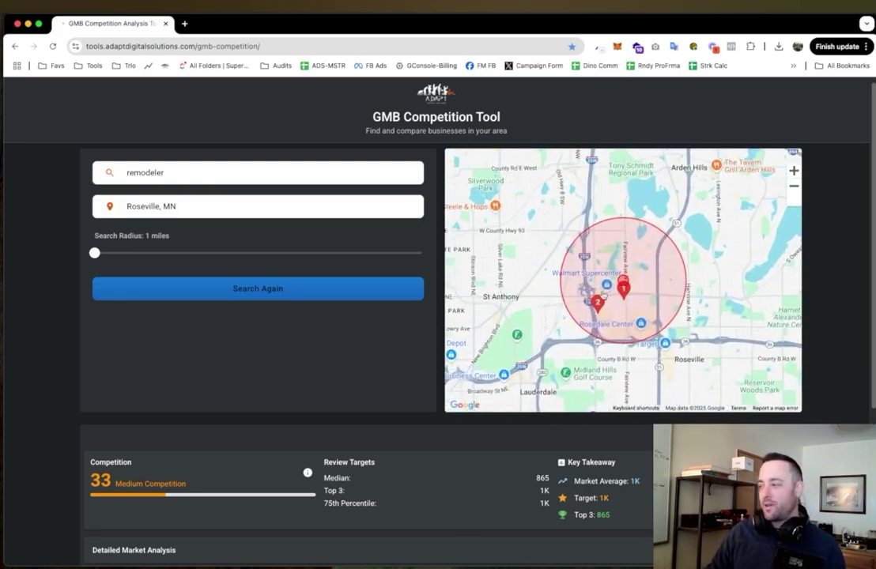
- Zoom the map out, widen the radius to 5 miles, and pan the circle north-west over Osseo
left_click(794, 187)
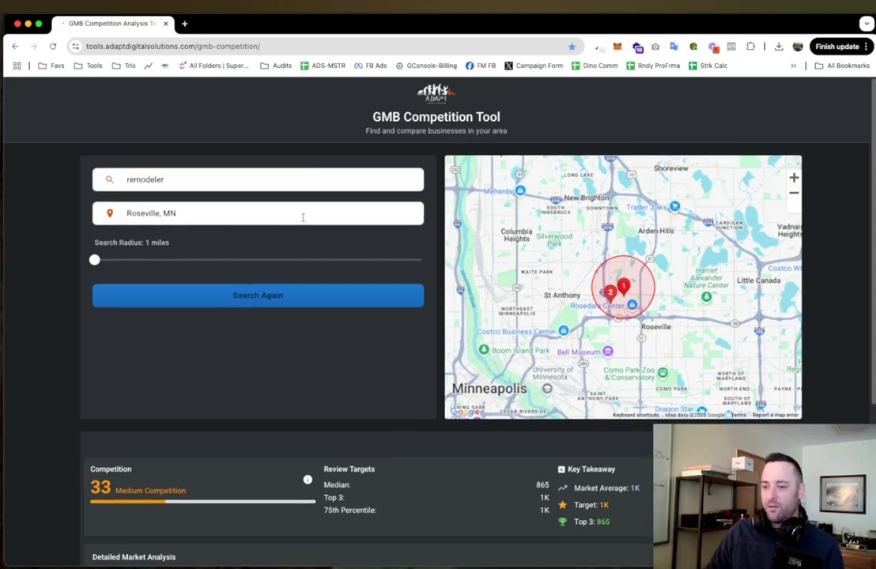
left_click(794, 197)
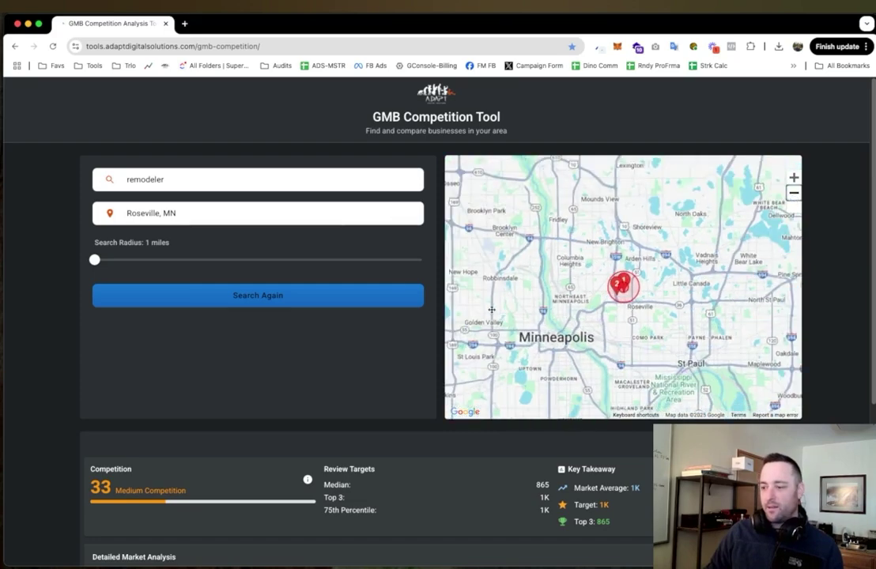
left_click_drag(94, 260, 121, 261)
left_click_drag(612, 284, 656, 347)
left_click_drag(582, 295, 658, 273)
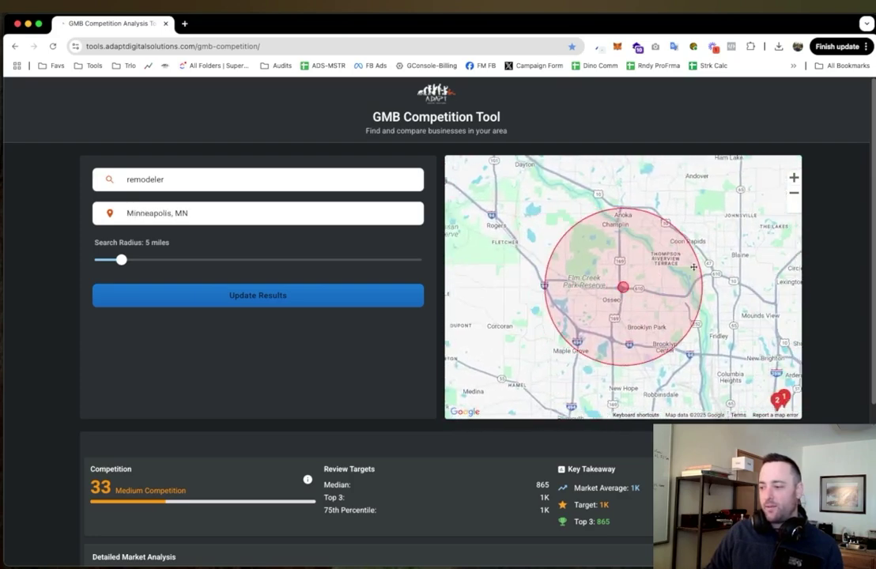
- Recentre the pending search on Robbinsdale, MN and set the radius to 4 miles
left_click(794, 192)
left_click_drag(698, 329, 704, 294)
left_click_drag(575, 279, 617, 288)
scroll(617, 288, "up", 2)
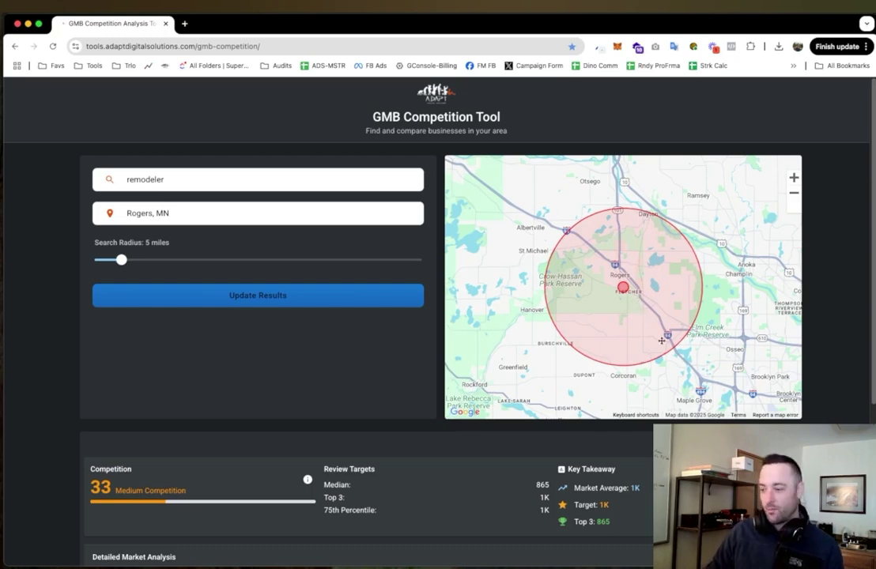
left_click_drag(636, 313, 627, 320)
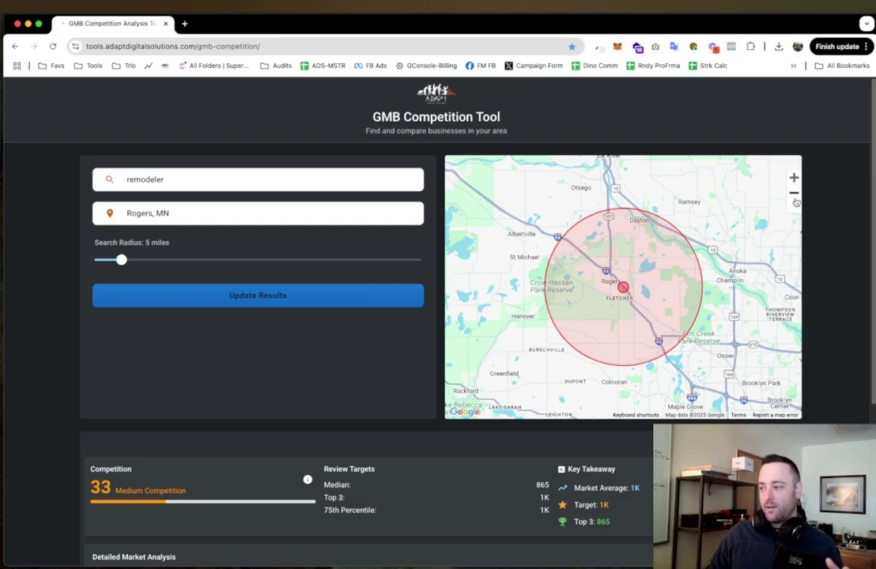
scroll(674, 240, "down", 5)
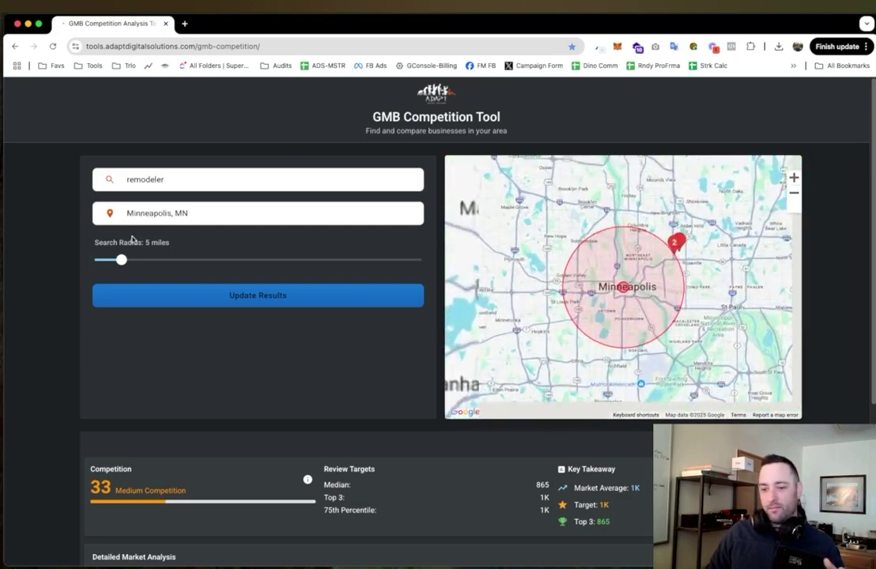
left_click_drag(121, 260, 190, 263)
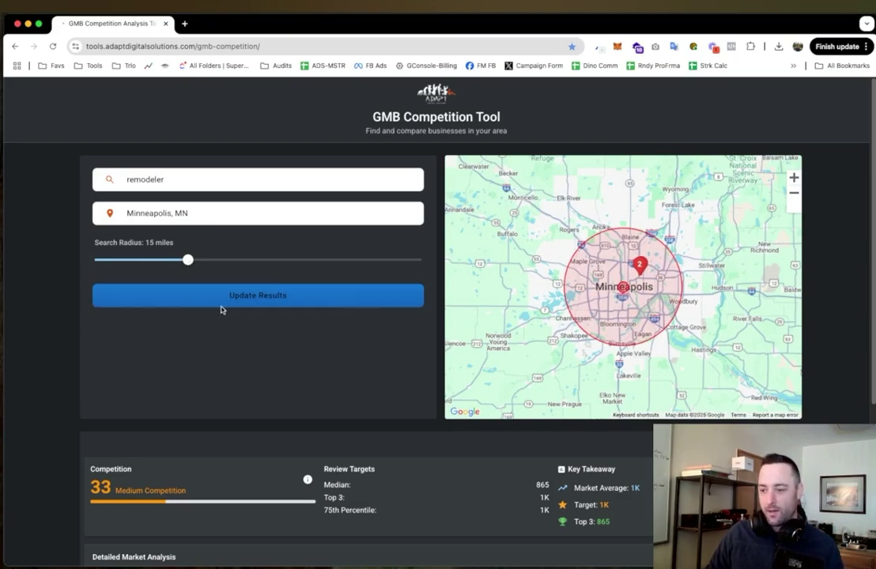
left_click_drag(187, 260, 115, 260)
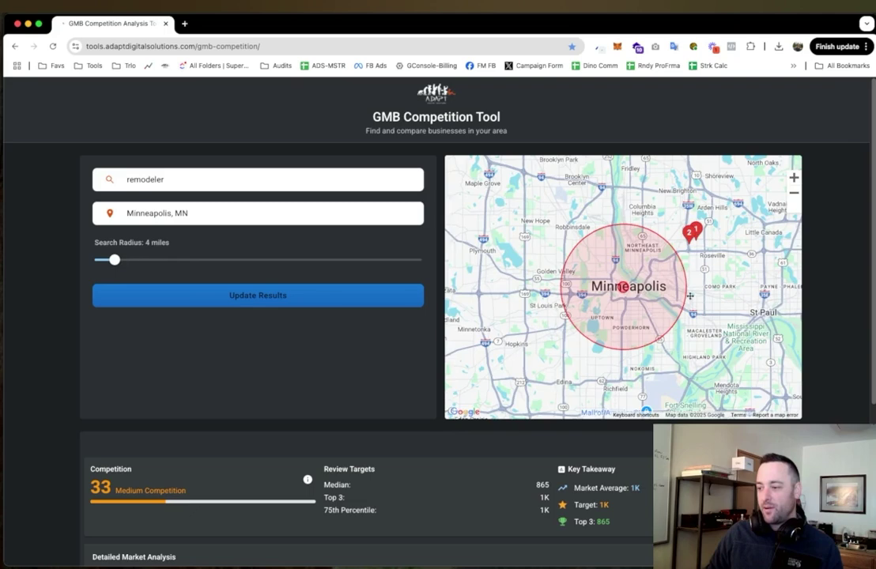